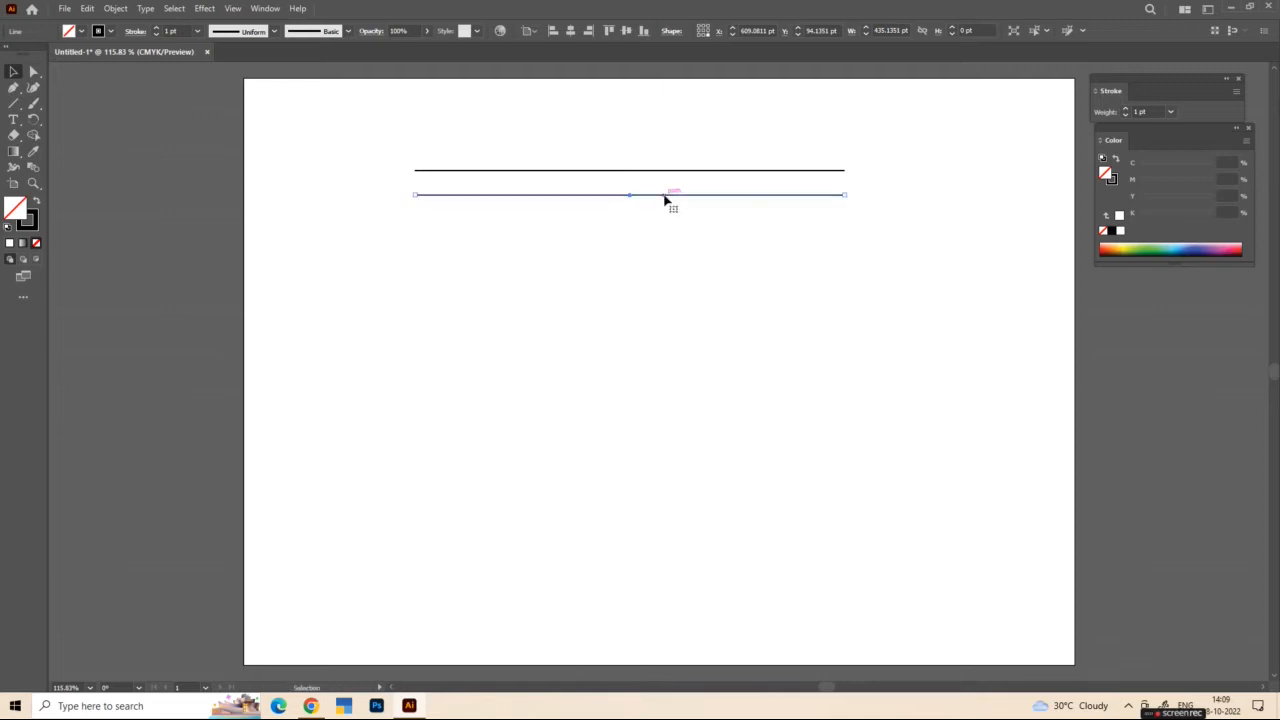
Repeat the line's offset duplication downward to make ten evenly spaced horizontal lines.
{"action": "key", "text": "ctrl+d"}
{"action": "key", "text": "ctrl+d"}
{"action": "key", "text": "ctrl+d"}
{"action": "key", "text": "ctrl+d"}
{"action": "key", "text": "ctrl+d"}
{"action": "key", "text": "ctrl+d"}
{"action": "key", "text": "ctrl+d"}
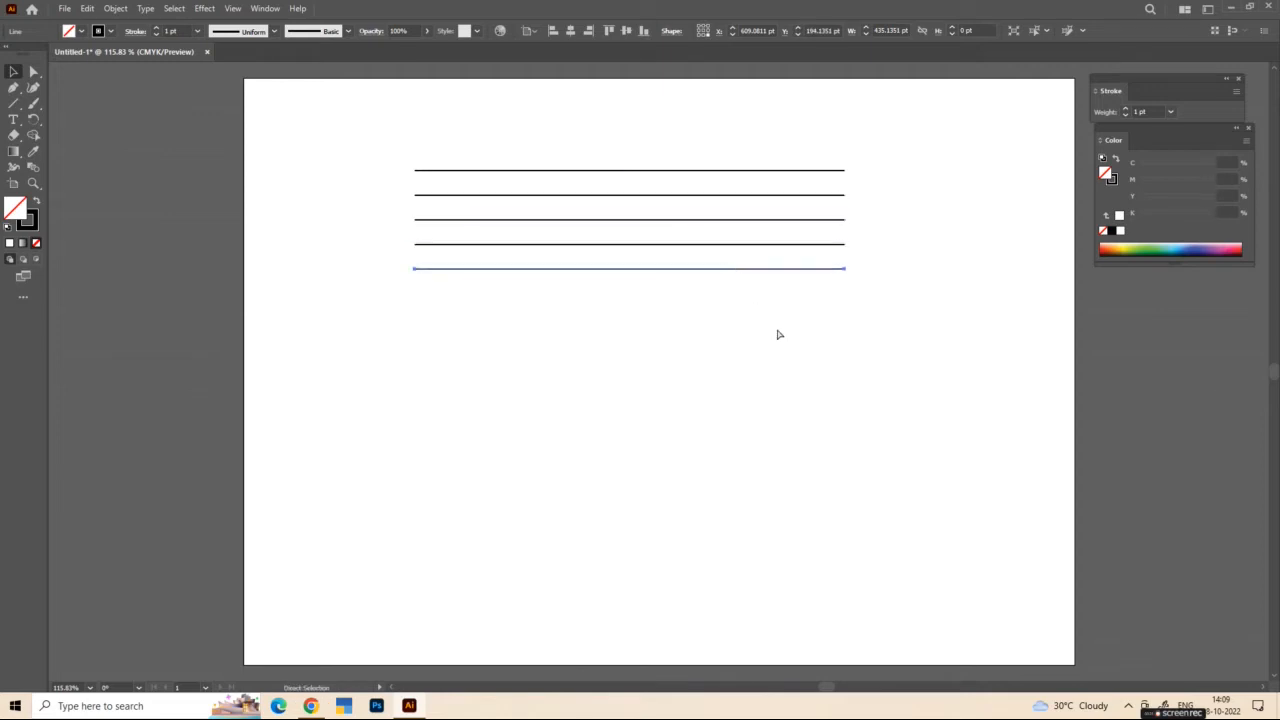
{"action": "key", "text": "ctrl+d"}
Centre the ten lines on the artboard, paste a copy in front and rotate it 90° to form a square grid.
{"action": "left_click_drag", "start_coordinate": [548, 128], "coordinate": [722, 462]}
{"action": "left_click", "coordinate": [88, 9]}
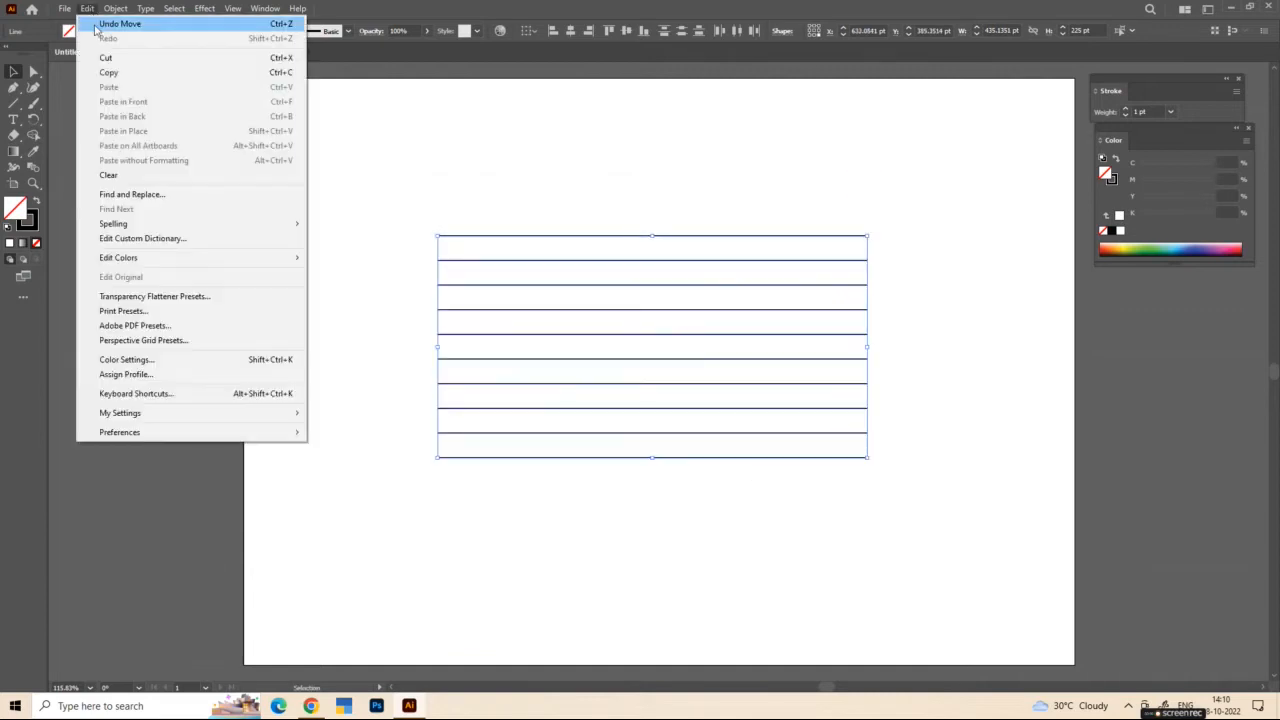
{"action": "left_click", "coordinate": [108, 72]}
{"action": "left_click", "coordinate": [87, 9]}
{"action": "left_click", "coordinate": [115, 103]}
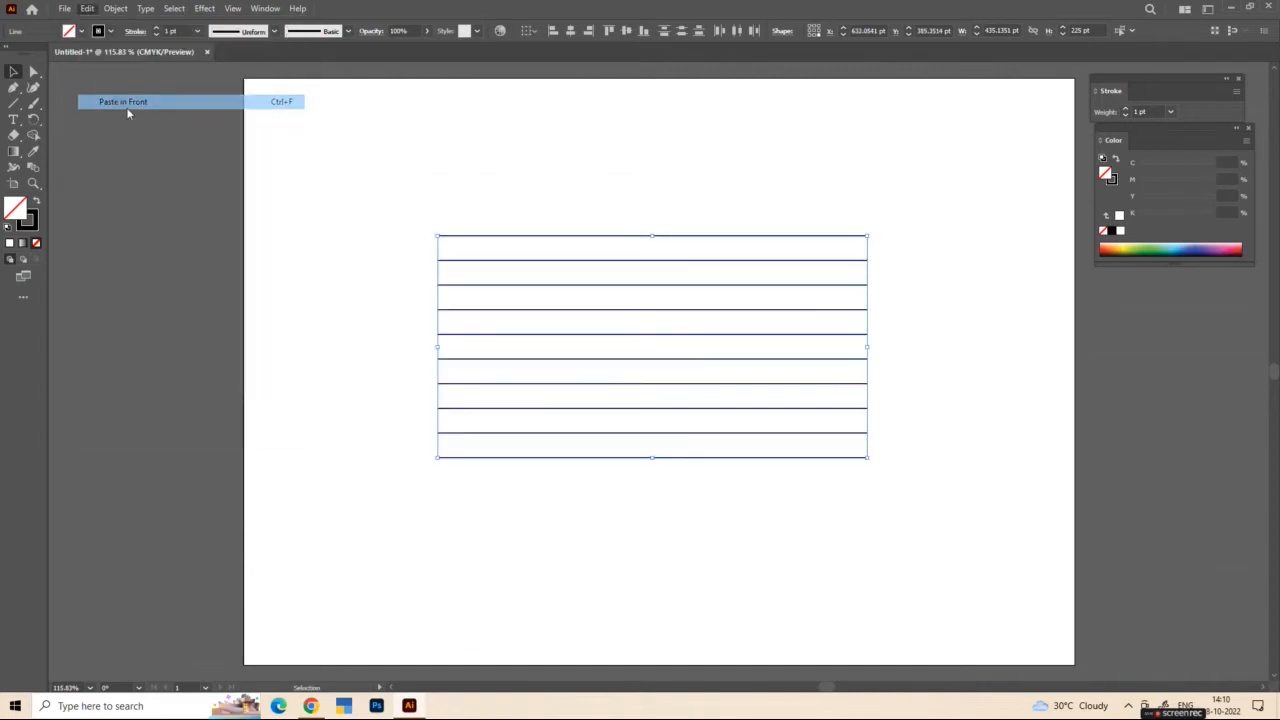
{"action": "left_click_drag", "start_coordinate": [873, 460], "coordinate": [825, 192]}
{"action": "left_click", "coordinate": [825, 192]}
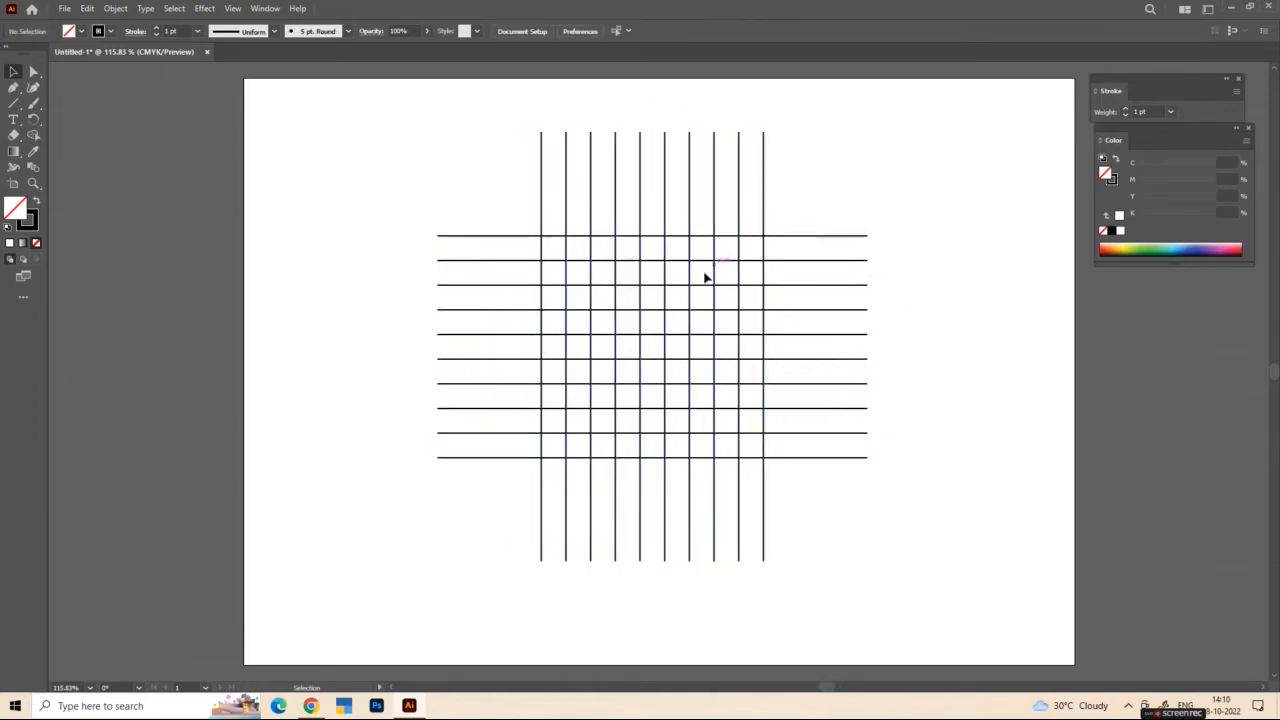
Draw a 225 pt circle from the grid's centre and scale a copy pasted in front to a concentric 175 pt circle.
{"action": "left_click_drag", "start_coordinate": [14, 104], "coordinate": [80, 119]}
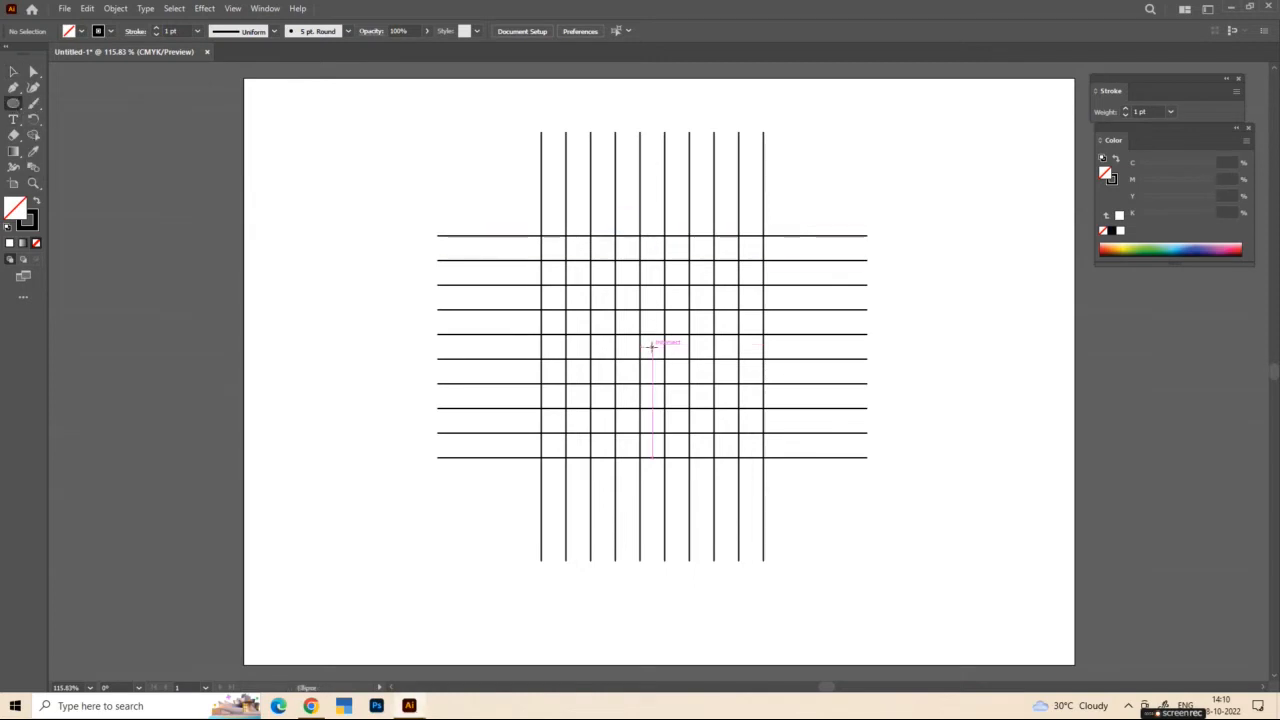
{"action": "left_click_drag", "start_coordinate": [651, 346], "coordinate": [764, 460]}
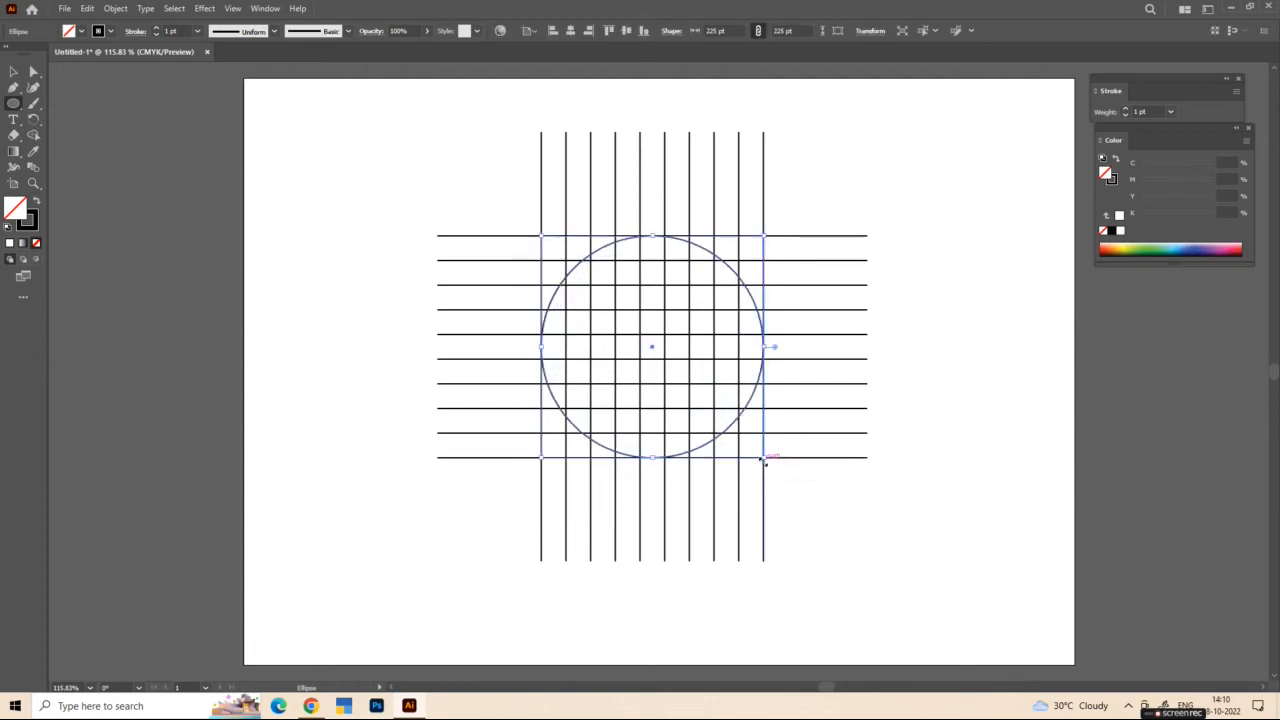
{"action": "left_click", "coordinate": [87, 8]}
{"action": "left_click", "coordinate": [108, 72]}
{"action": "left_click", "coordinate": [87, 8]}
{"action": "left_click", "coordinate": [123, 101]}
{"action": "left_click_drag", "start_coordinate": [765, 459], "coordinate": [743, 435]}
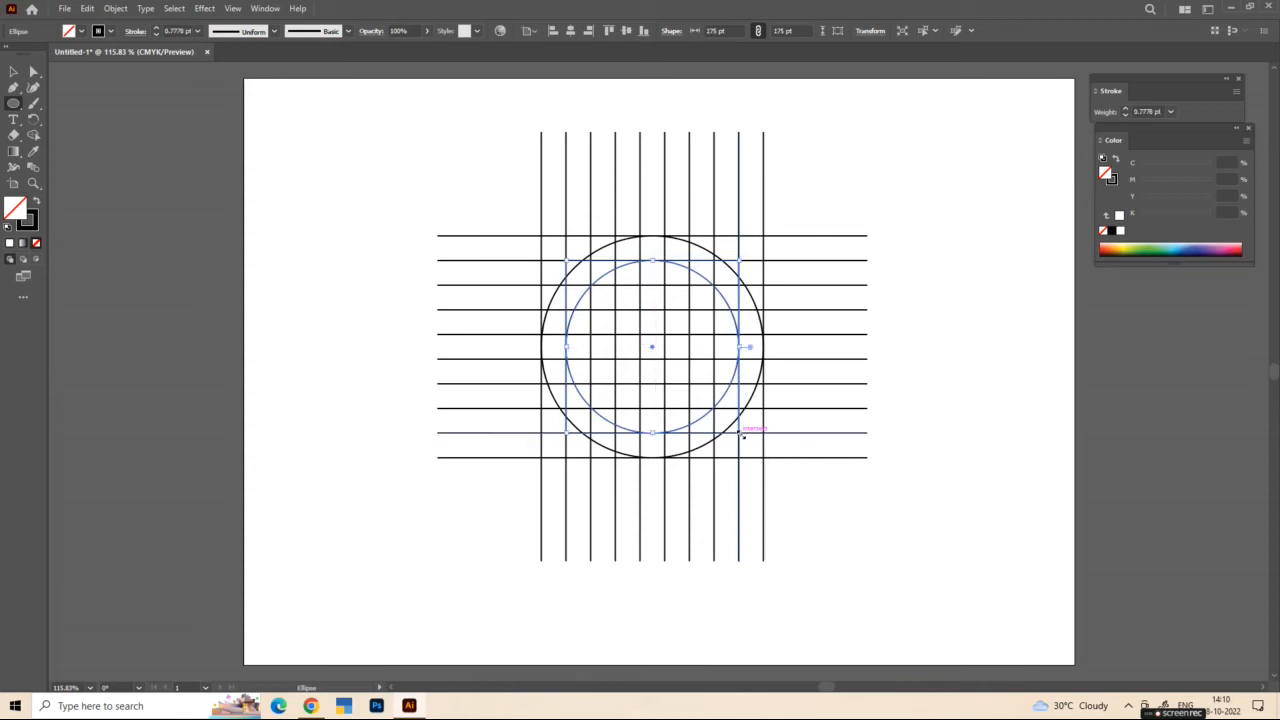
Select the grid and circles and merge their regions with Shape Builder into a black S on the left half and a G on the right.
{"action": "left_click", "coordinate": [14, 71]}
{"action": "left_click_drag", "start_coordinate": [476, 164], "coordinate": [858, 548]}
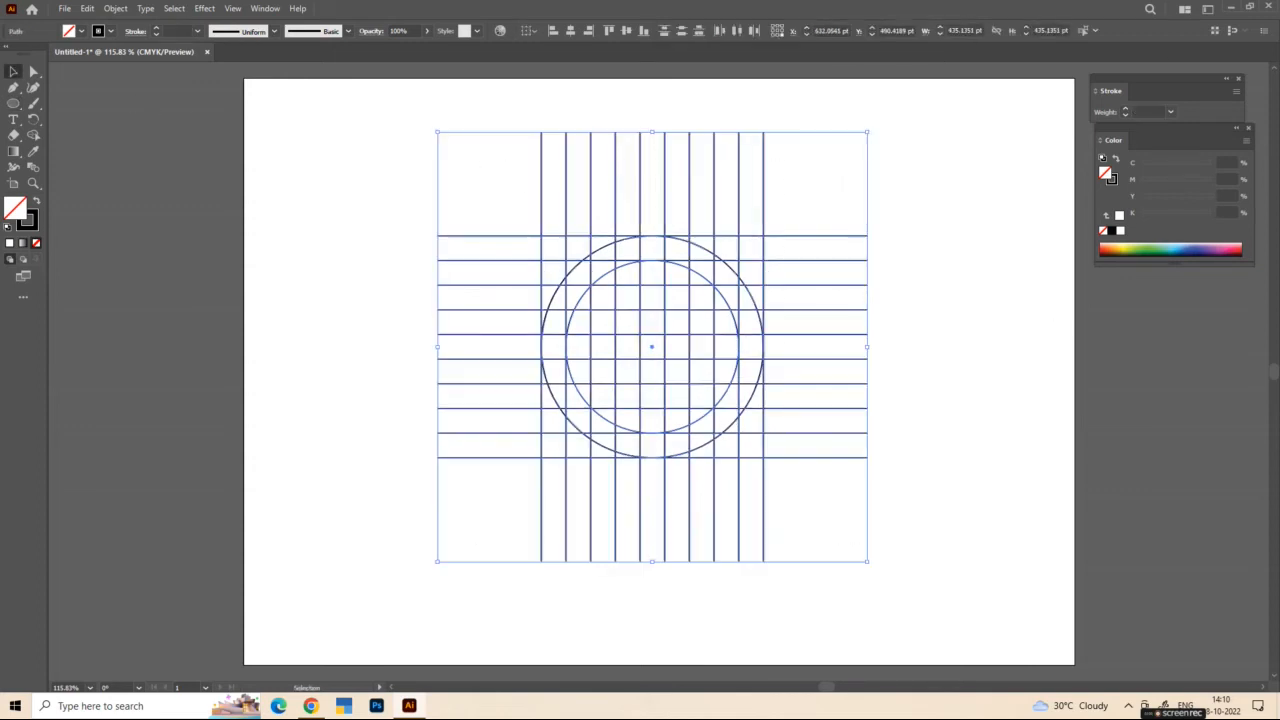
{"action": "left_click", "coordinate": [33, 135]}
{"action": "mouse_move", "coordinate": [628, 273]}
{"action": "left_mouse_down"}
{"action": "mouse_move", "coordinate": [574, 284]}
{"action": "mouse_move", "coordinate": [587, 263]}
{"action": "mouse_move", "coordinate": [555, 367]}
{"action": "left_mouse_up"}
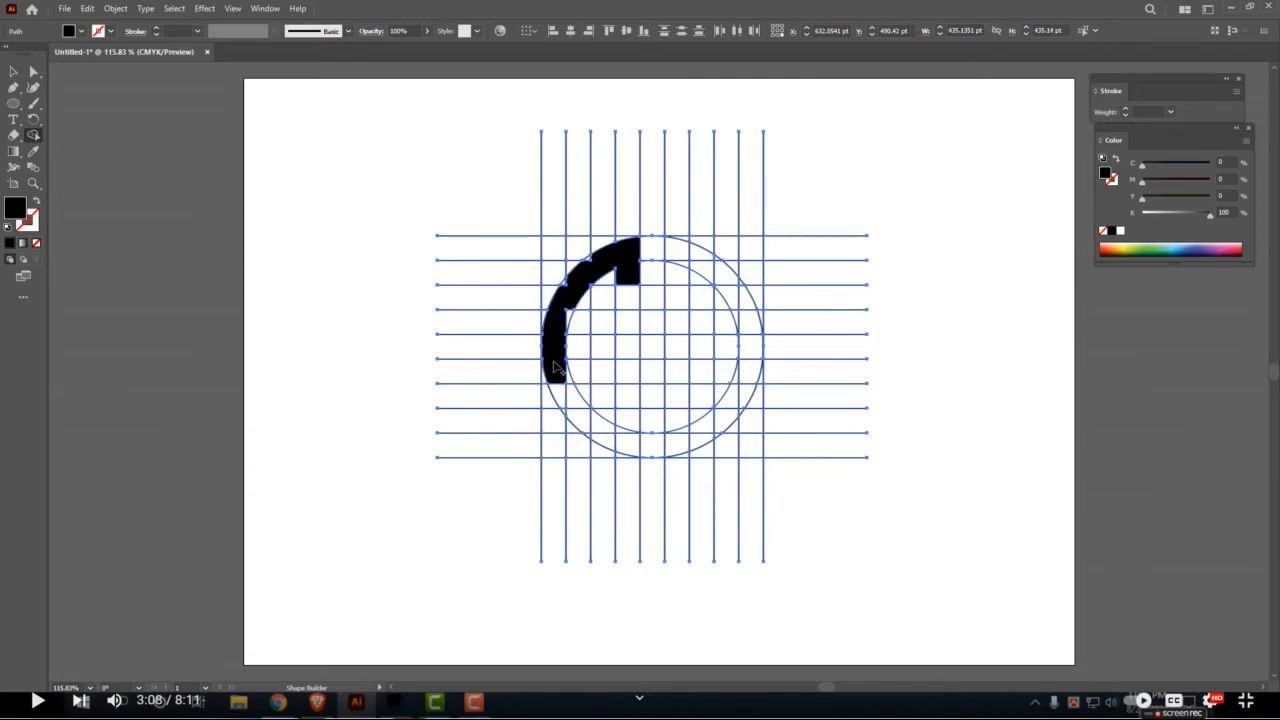
{"action": "key", "text": "ctrl+z"}
{"action": "mouse_move", "coordinate": [631, 277]}
{"action": "left_mouse_down"}
{"action": "mouse_move", "coordinate": [628, 251]}
{"action": "mouse_move", "coordinate": [586, 277]}
{"action": "mouse_move", "coordinate": [557, 346]}
{"action": "mouse_move", "coordinate": [623, 346]}
{"action": "mouse_move", "coordinate": [624, 433]}
{"action": "mouse_move", "coordinate": [607, 442]}
{"action": "mouse_move", "coordinate": [566, 400]}
{"action": "left_mouse_up"}
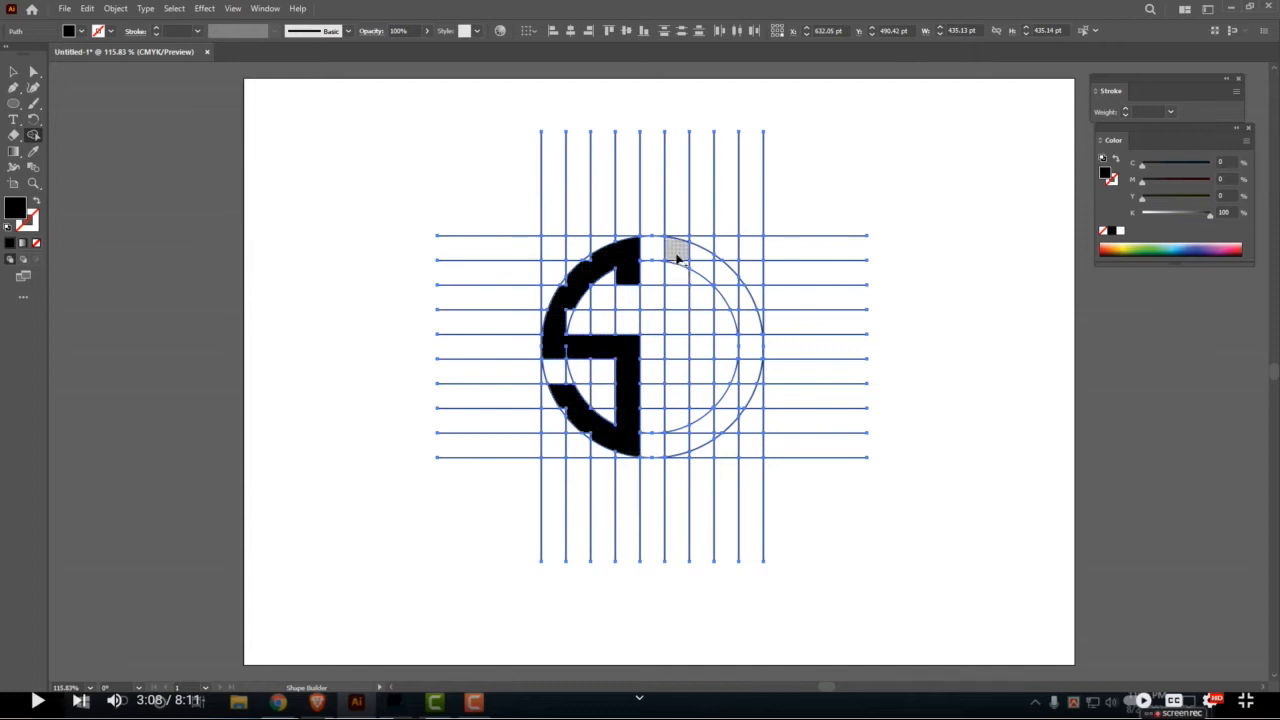
{"action": "mouse_move", "coordinate": [677, 262]}
{"action": "left_mouse_down"}
{"action": "mouse_move", "coordinate": [677, 445]}
{"action": "mouse_move", "coordinate": [729, 414]}
{"action": "mouse_move", "coordinate": [746, 371]}
{"action": "mouse_move", "coordinate": [750, 338]}
{"action": "mouse_move", "coordinate": [705, 262]}
{"action": "mouse_move", "coordinate": [745, 303]}
{"action": "left_mouse_up"}
{"action": "mouse_move", "coordinate": [756, 350]}
{"action": "left_mouse_down"}
{"action": "mouse_move", "coordinate": [729, 349]}
{"action": "mouse_move", "coordinate": [743, 349]}
{"action": "left_mouse_up"}
Merge the leftover slivers along the curved edges into the S and G with Shape Builder.
{"action": "key", "text": "ctrl+plus"}
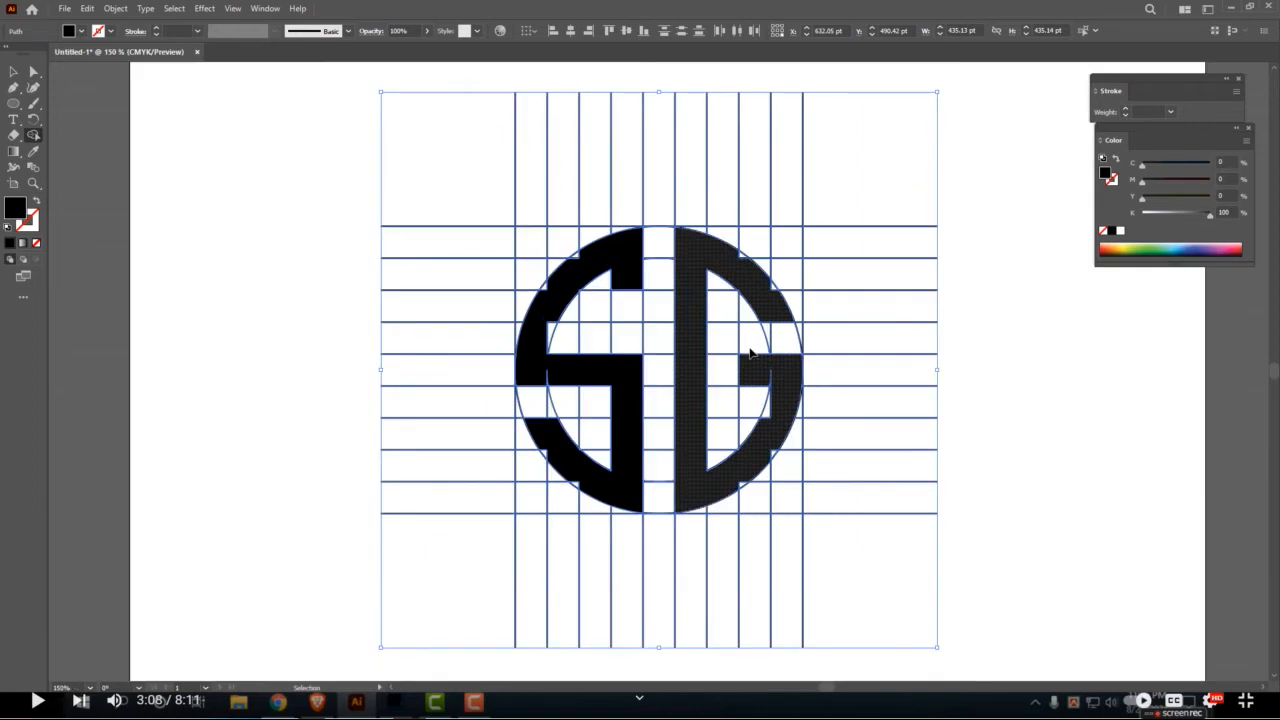
{"action": "key", "text": "ctrl+plus"}
{"action": "left_click_drag", "start_coordinate": [746, 343], "coordinate": [646, 316]}
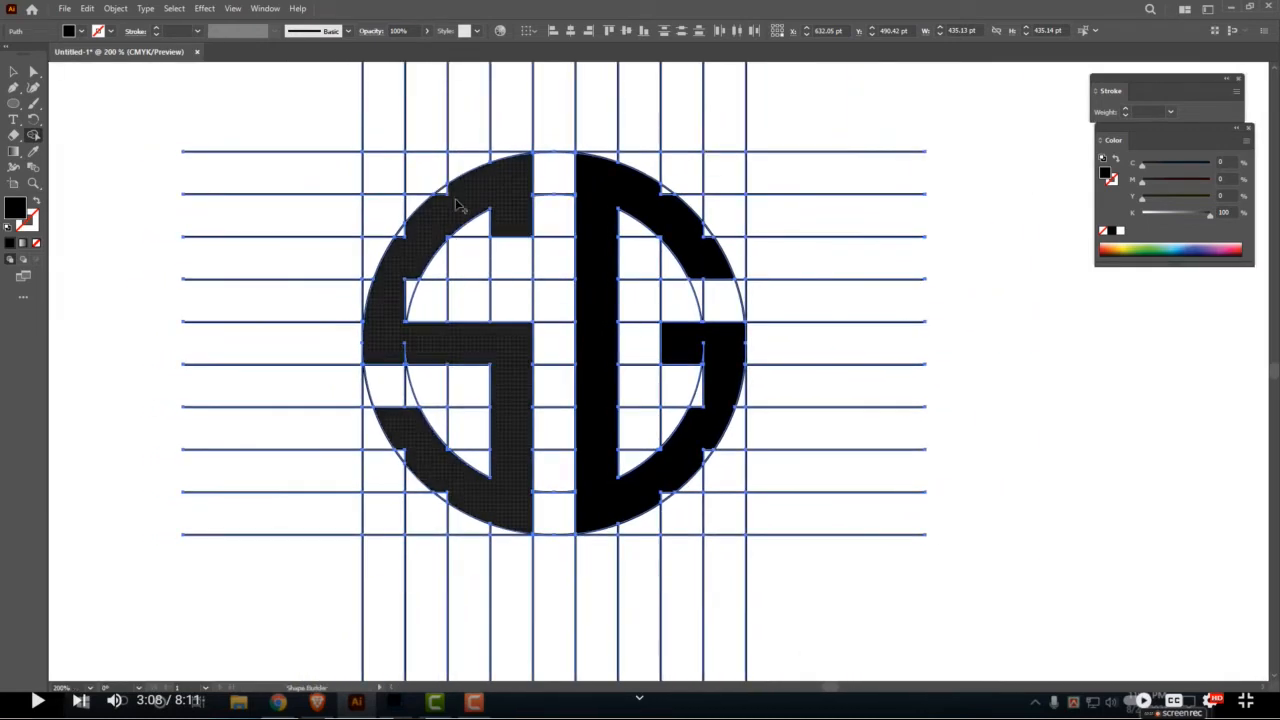
{"action": "mouse_move", "coordinate": [410, 228]}
{"action": "left_mouse_down"}
{"action": "mouse_move", "coordinate": [395, 352]}
{"action": "mouse_move", "coordinate": [425, 358]}
{"action": "left_mouse_up"}
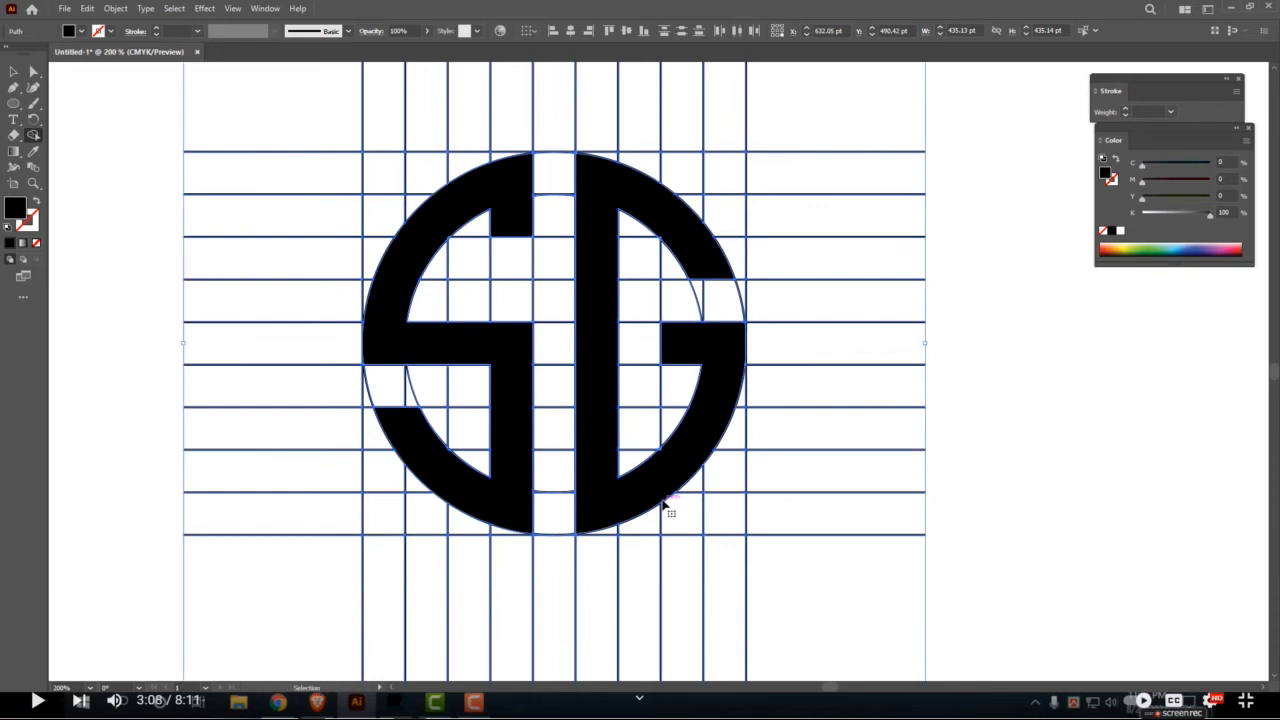
Select the finished S and G shapes and cut them out of the grid.
{"action": "key", "text": "ctrl+minus"}
{"action": "left_click_drag", "start_coordinate": [583, 378], "coordinate": [489, 370]}
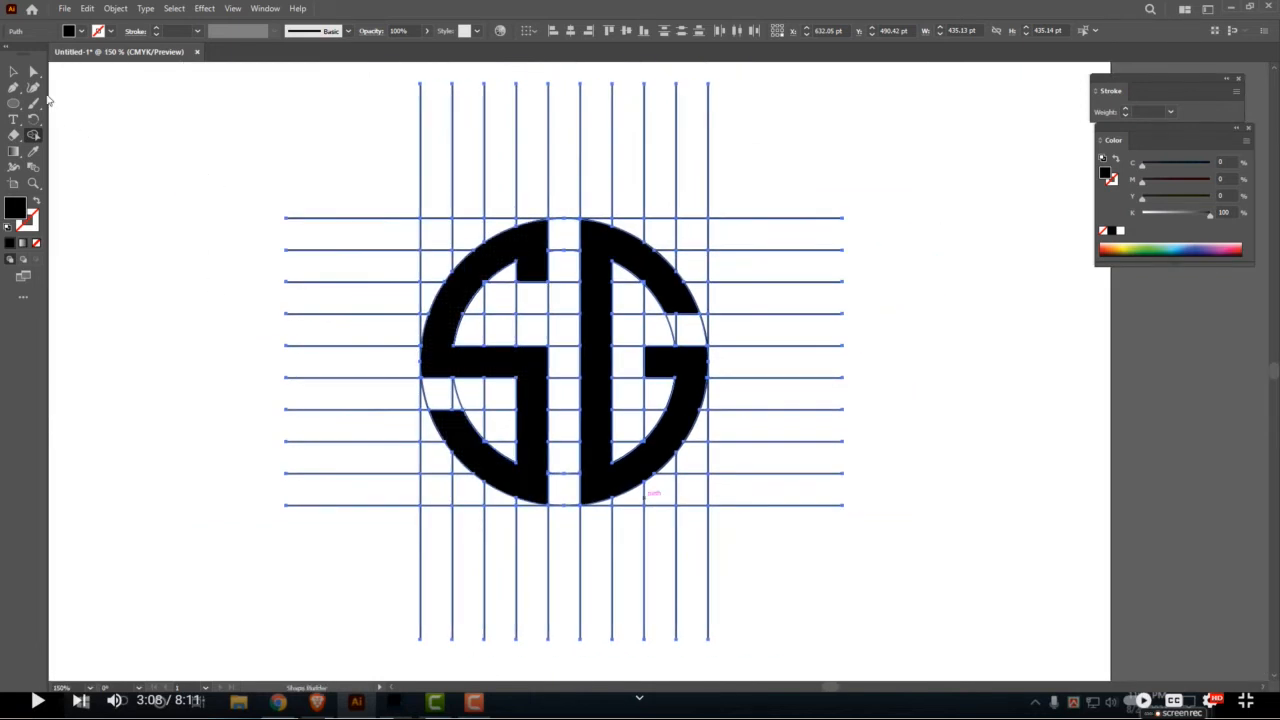
{"action": "key", "text": "a"}
{"action": "left_click", "coordinate": [91, 120]}
{"action": "left_click", "coordinate": [438, 345]}
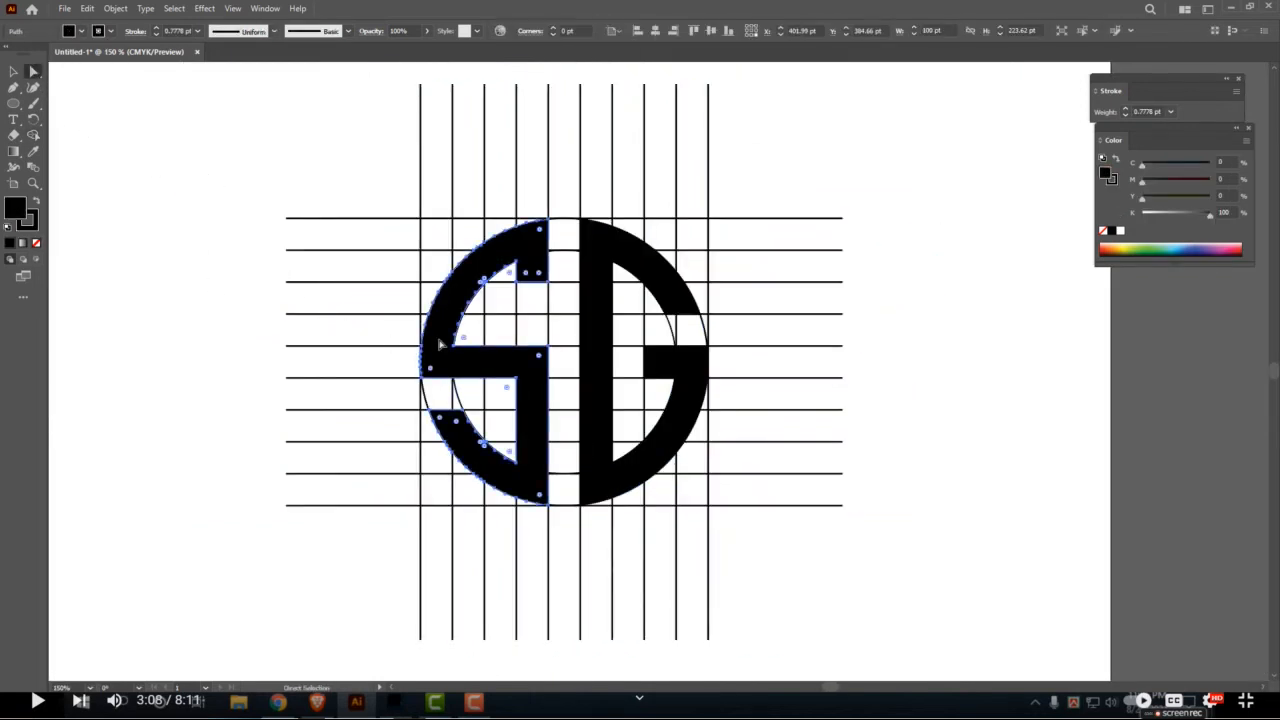
{"action": "left_click", "coordinate": [606, 401], "text": "shift"}
{"action": "key", "text": "v"}
{"action": "key", "text": "Delete"}
Delete all remaining grid lines and circle pieces, and paste the letters back in place.
{"action": "key", "text": "a"}
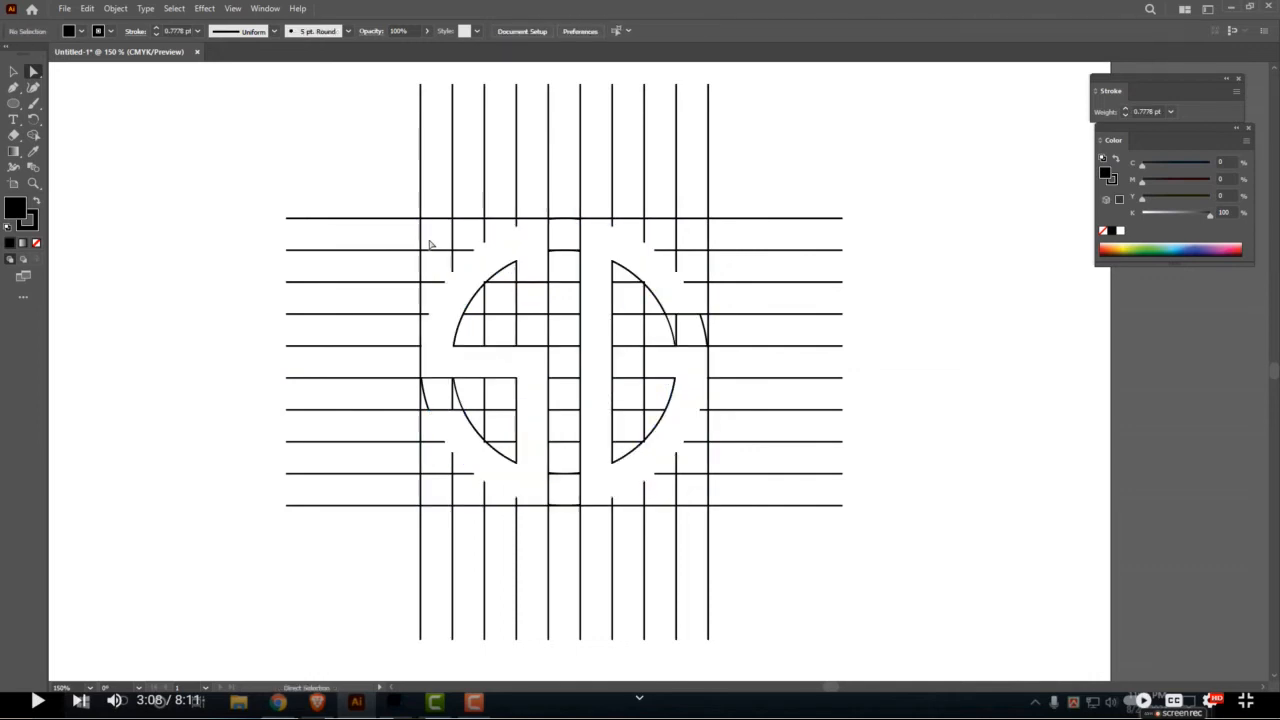
{"action": "key", "text": "ctrl+a"}
{"action": "key", "text": "Delete"}
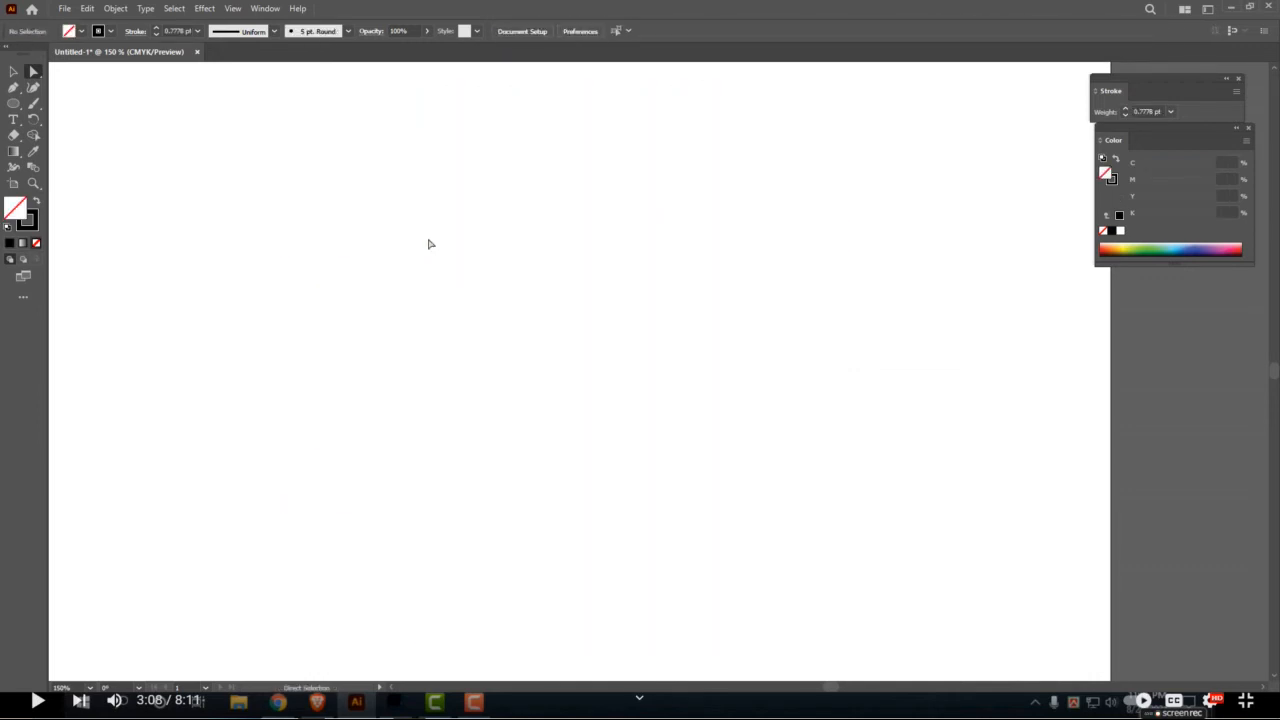
{"action": "left_click", "coordinate": [87, 8]}
{"action": "left_click", "coordinate": [118, 129]}
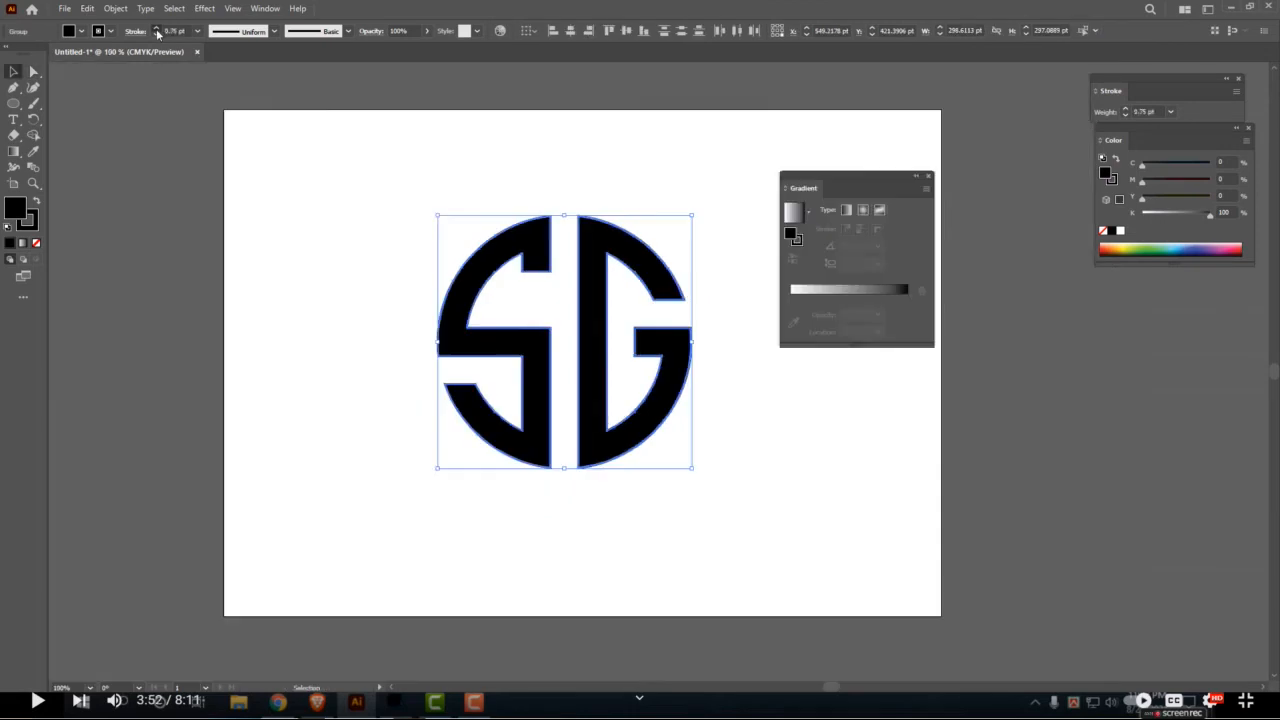
Increase the stroke weight of the SG letters to 13 pt.
{"action": "left_click", "coordinate": [157, 33]}
{"action": "left_click", "coordinate": [157, 33]}
{"action": "left_click", "coordinate": [157, 33]}
{"action": "left_click", "coordinate": [157, 33]}
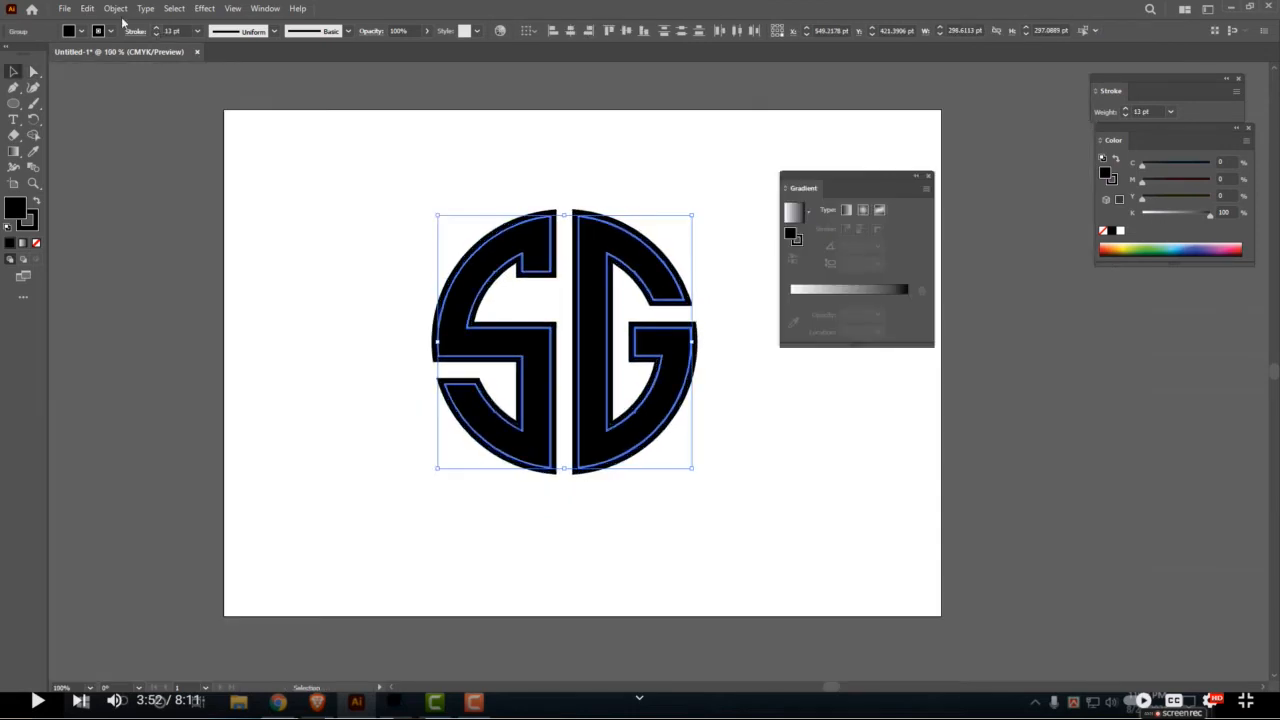
Expand the letters' fill and stroke into shapes and unite the overlapping outlines.
{"action": "left_click", "coordinate": [116, 8]}
{"action": "left_click", "coordinate": [140, 165]}
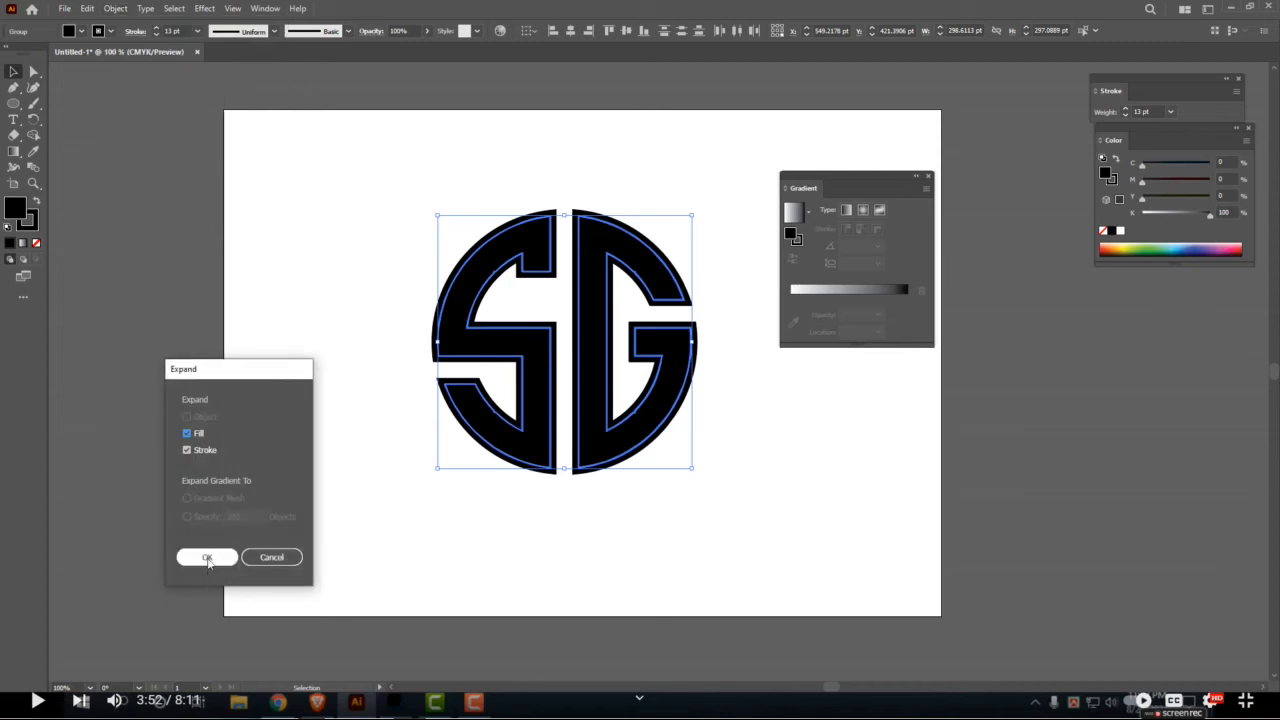
{"action": "left_click", "coordinate": [207, 557]}
{"action": "left_click", "coordinate": [116, 8]}
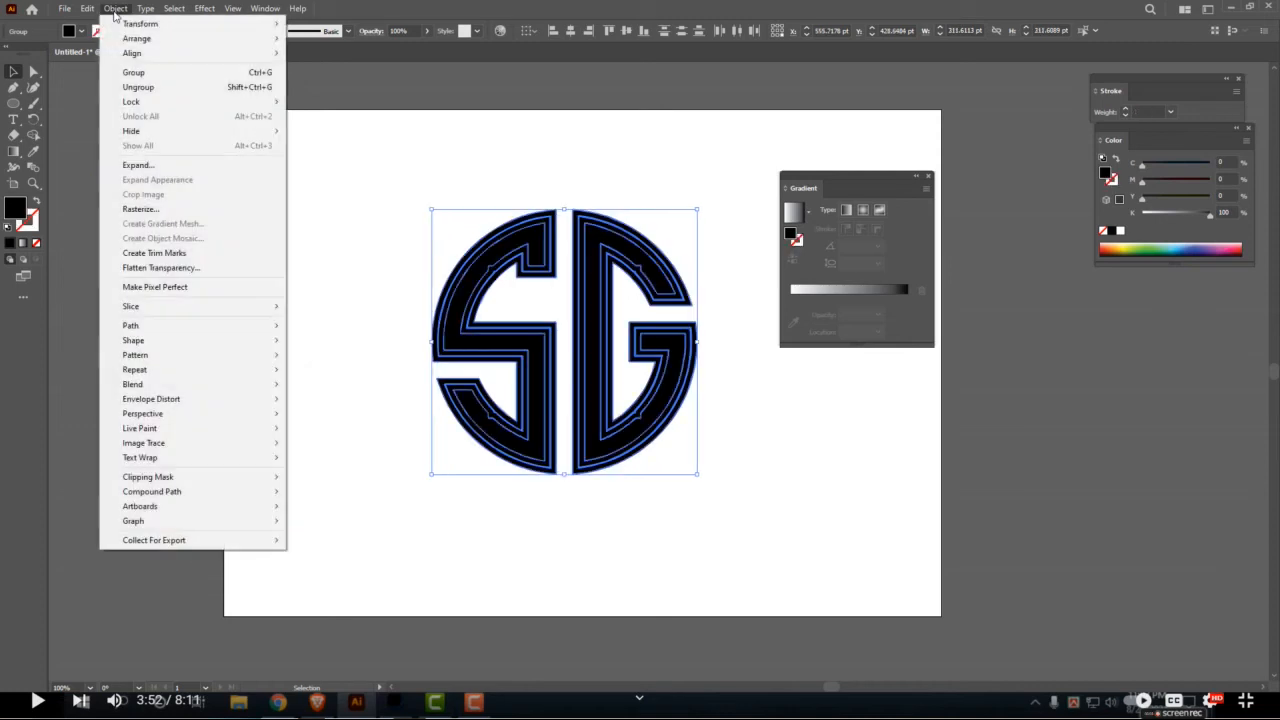
{"action": "left_click", "coordinate": [150, 176]}
{"action": "left_click", "coordinate": [158, 172]}
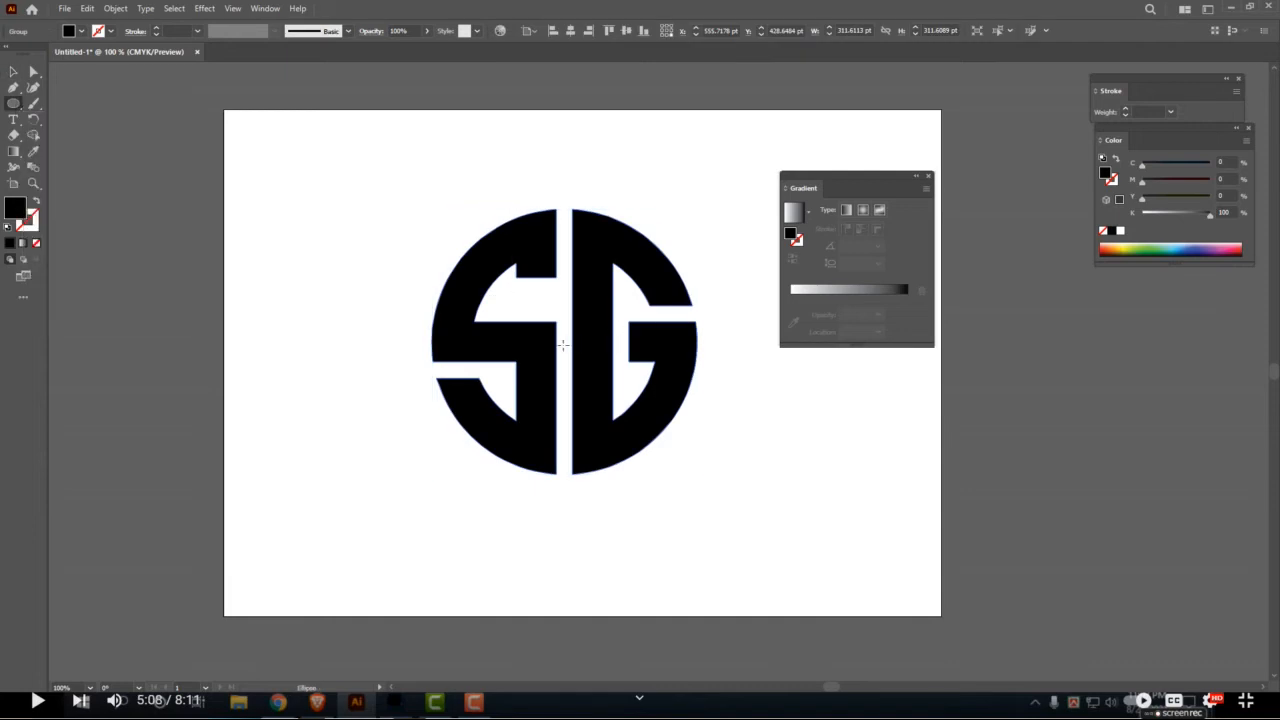
Draw an unfilled, black-outlined ellipse about 360 × 374 pt around the letters and nudge it until it is centred on them.
{"action": "left_click_drag", "start_coordinate": [564, 344], "coordinate": [716, 505]}
{"action": "left_click", "coordinate": [37, 204]}
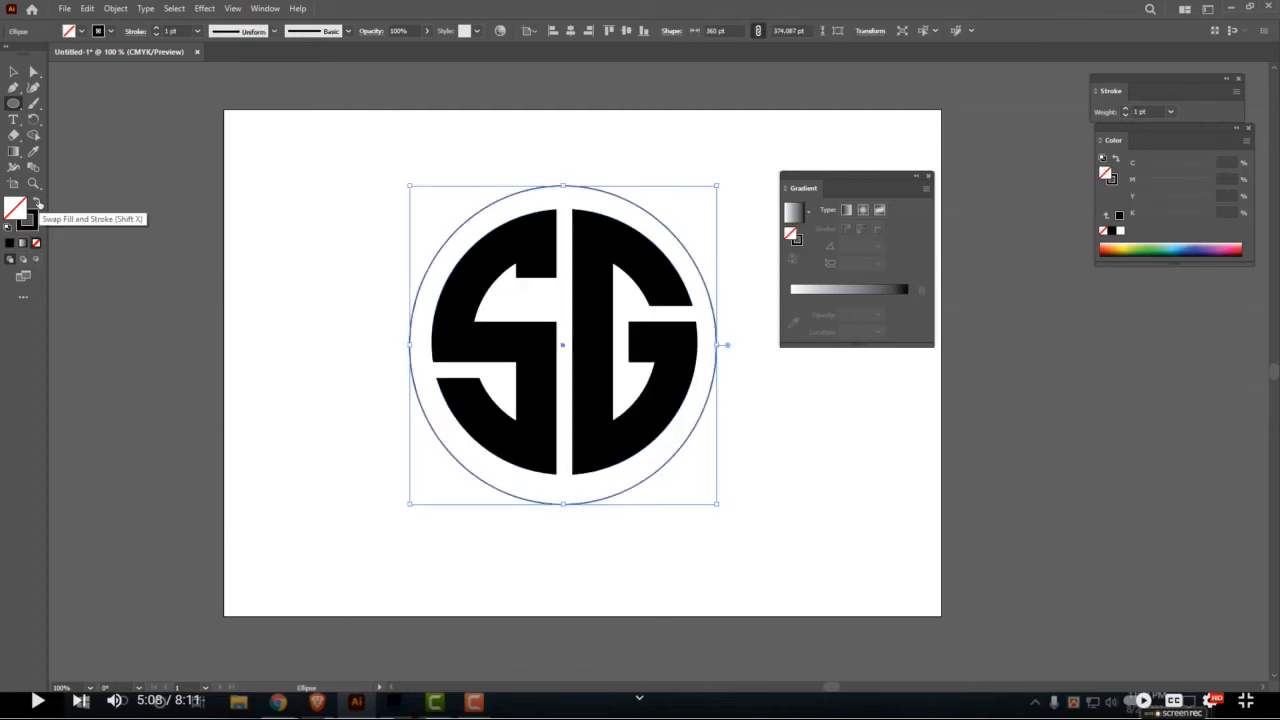
{"action": "key", "text": "Up"}
{"action": "key", "text": "Up"}
{"action": "key", "text": "Up"}
{"action": "key", "text": "Up"}
{"action": "key", "text": "Up"}
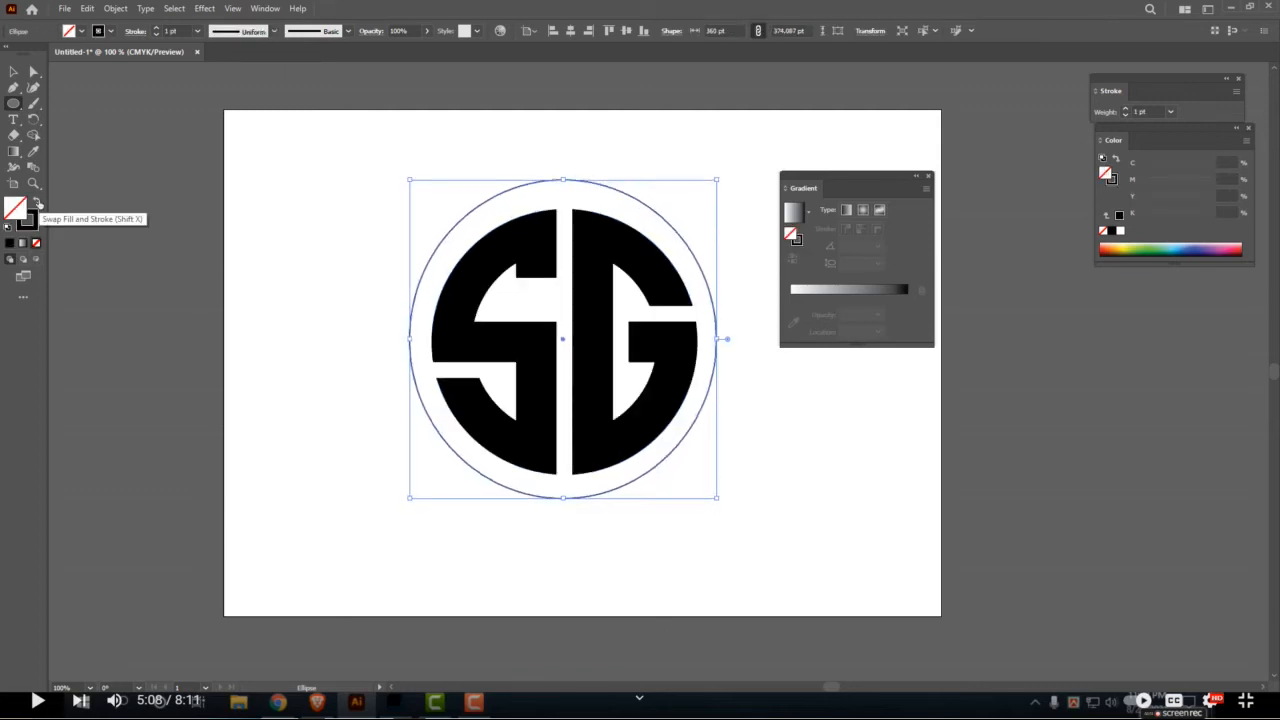
{"action": "key", "text": "Right"}
{"action": "key", "text": "Right"}
{"action": "key", "text": "Down"}
{"action": "key", "text": "Down"}
{"action": "key", "text": "Down"}
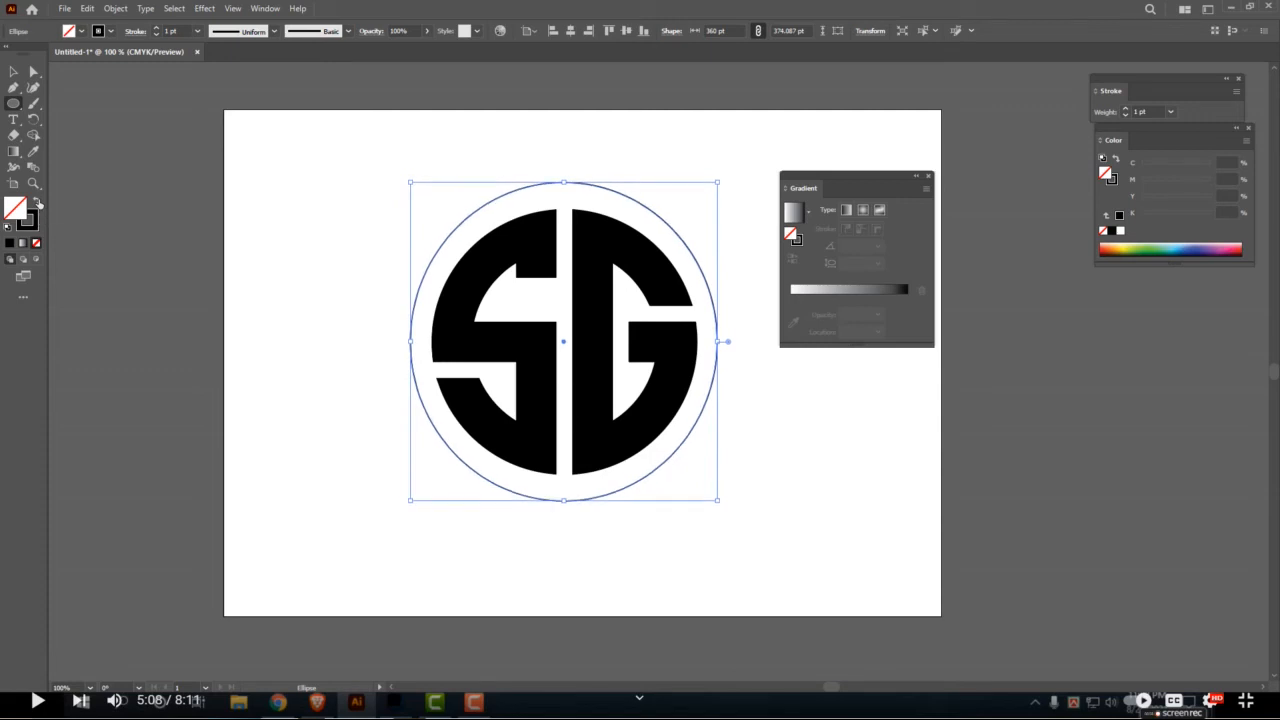
Set the surrounding ellipse's stroke weight to 20 pt and expand its fill and stroke into a solid ring.
{"action": "left_click", "coordinate": [156, 29]}
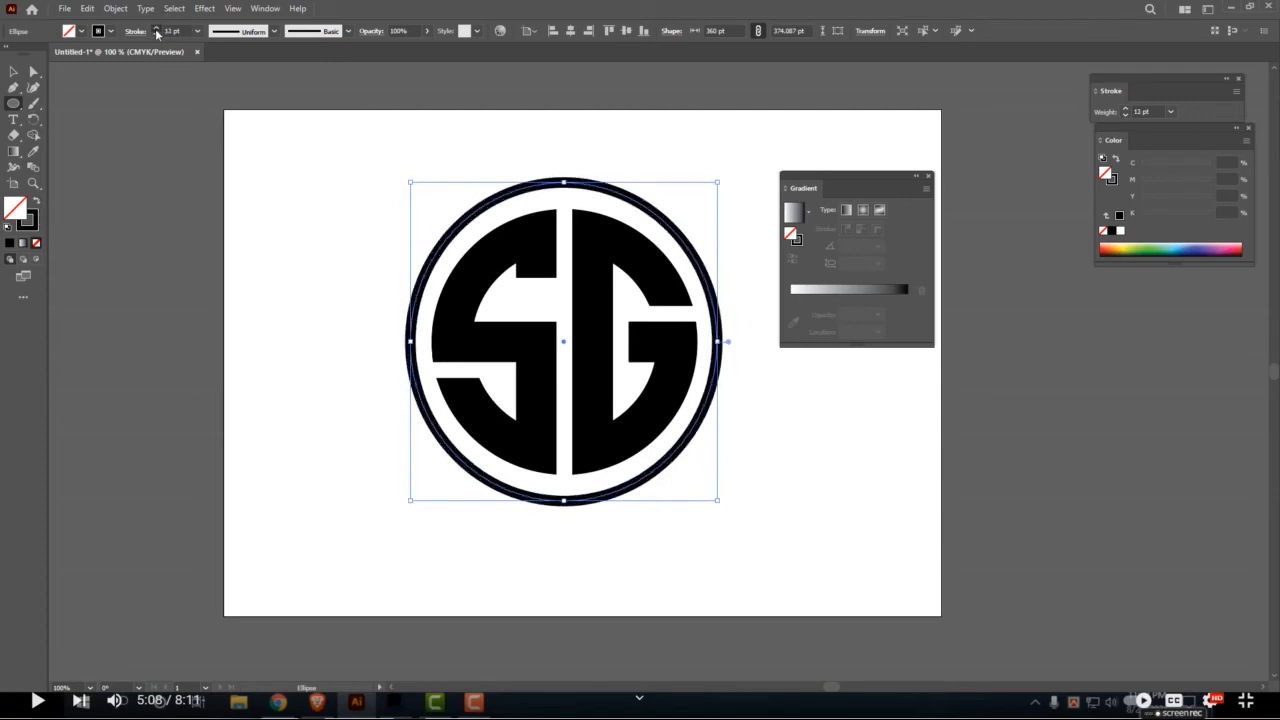
{"action": "left_click", "coordinate": [156, 29]}
{"action": "left_click", "coordinate": [157, 35]}
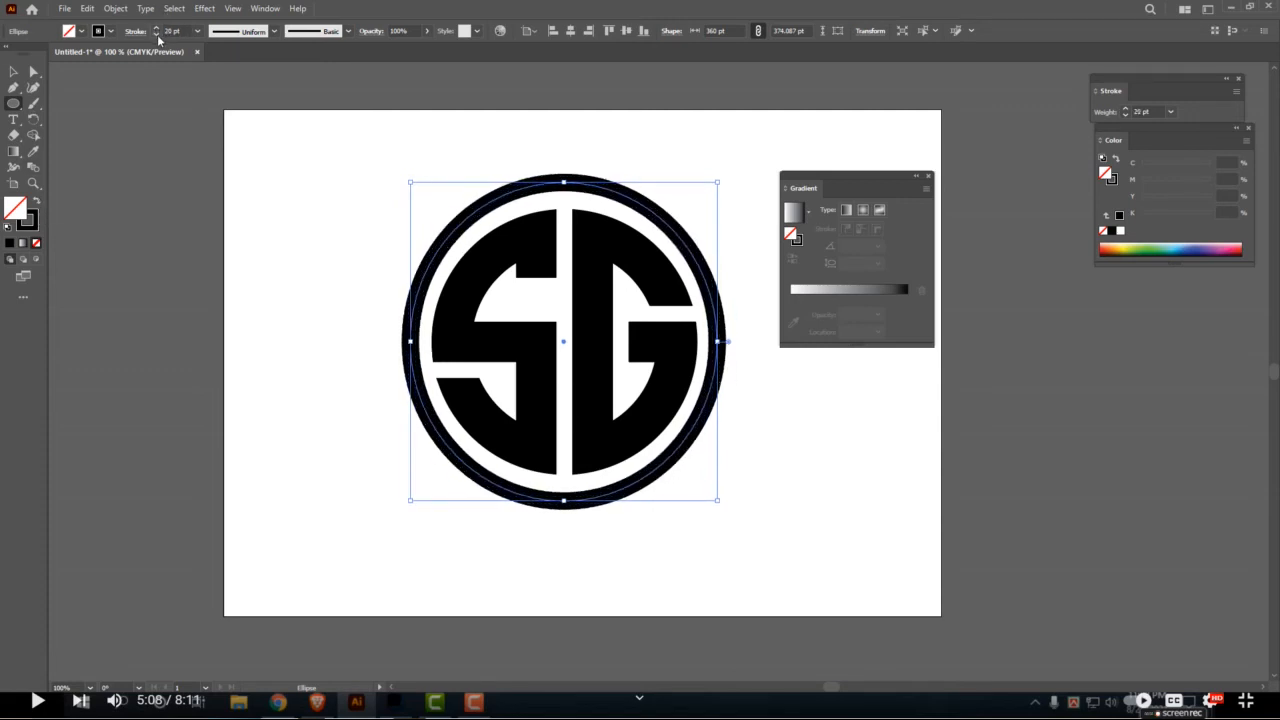
{"action": "left_click", "coordinate": [115, 8]}
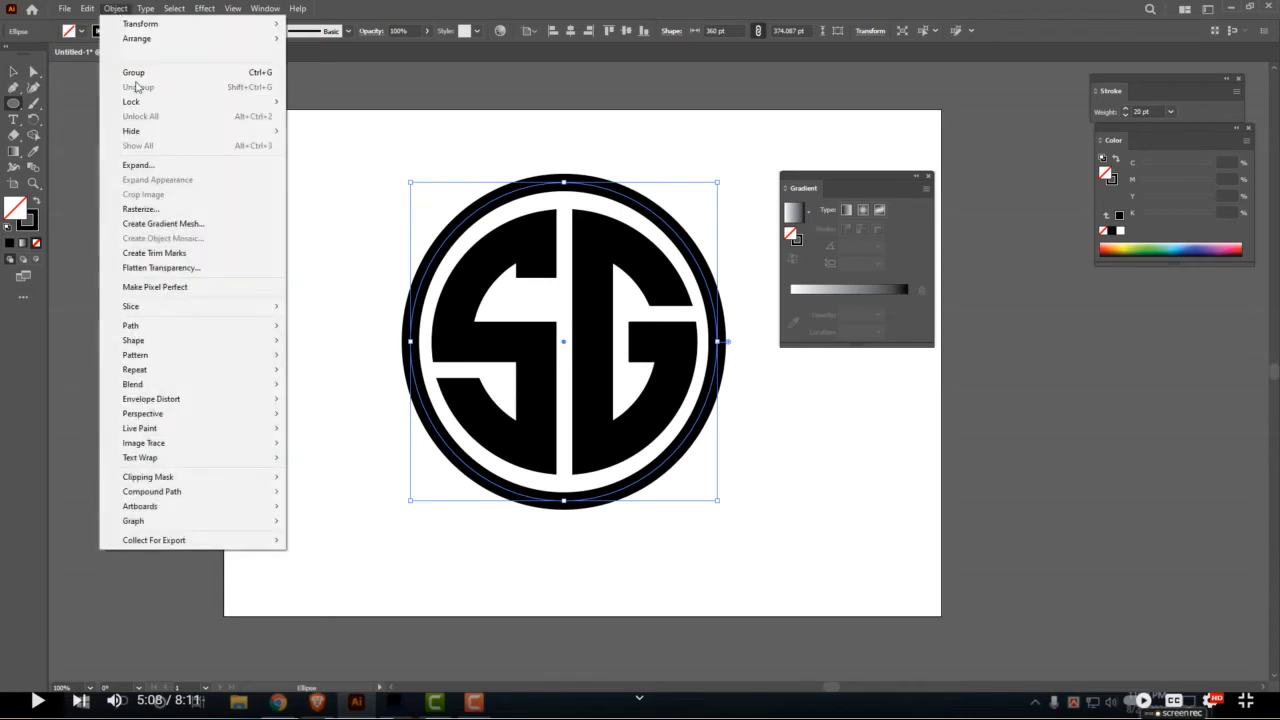
{"action": "left_click", "coordinate": [140, 165]}
{"action": "left_click", "coordinate": [203, 556]}
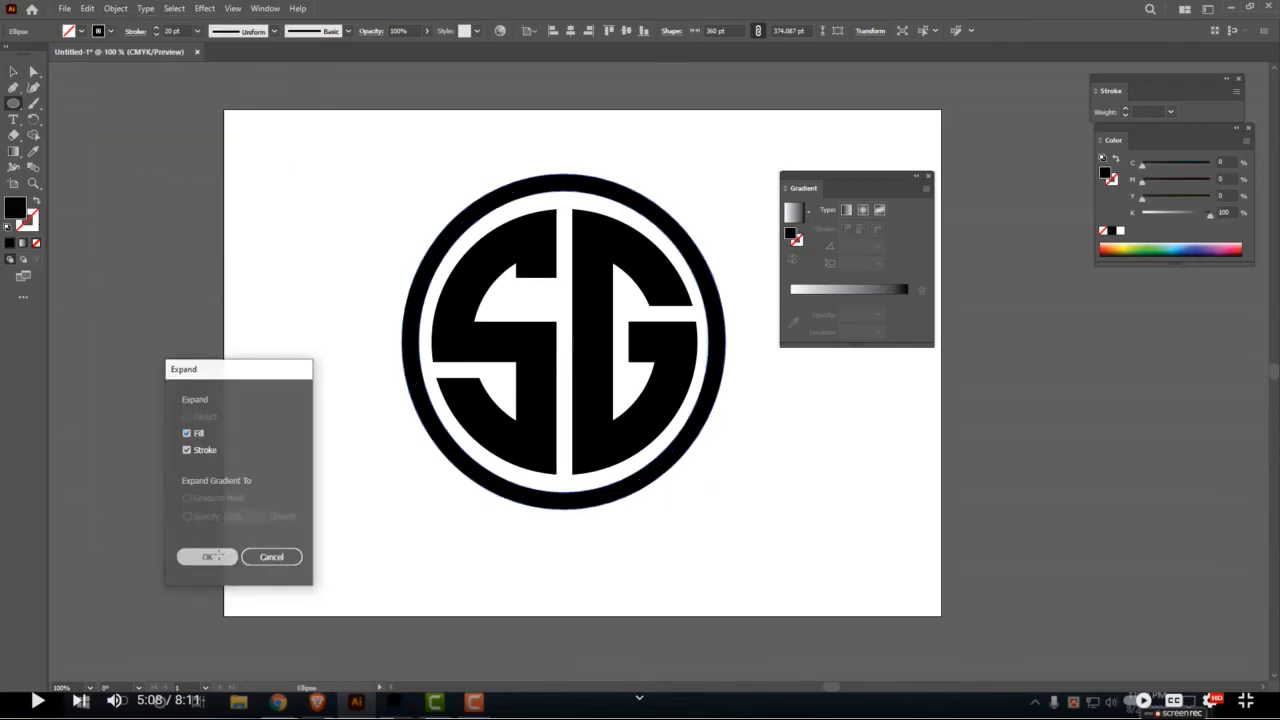
Select the expanded ring and nudge it up by 1 pt around the letters.
{"action": "left_click", "coordinate": [558, 302]}
{"action": "left_click", "coordinate": [823, 370]}
{"action": "left_click", "coordinate": [13, 71]}
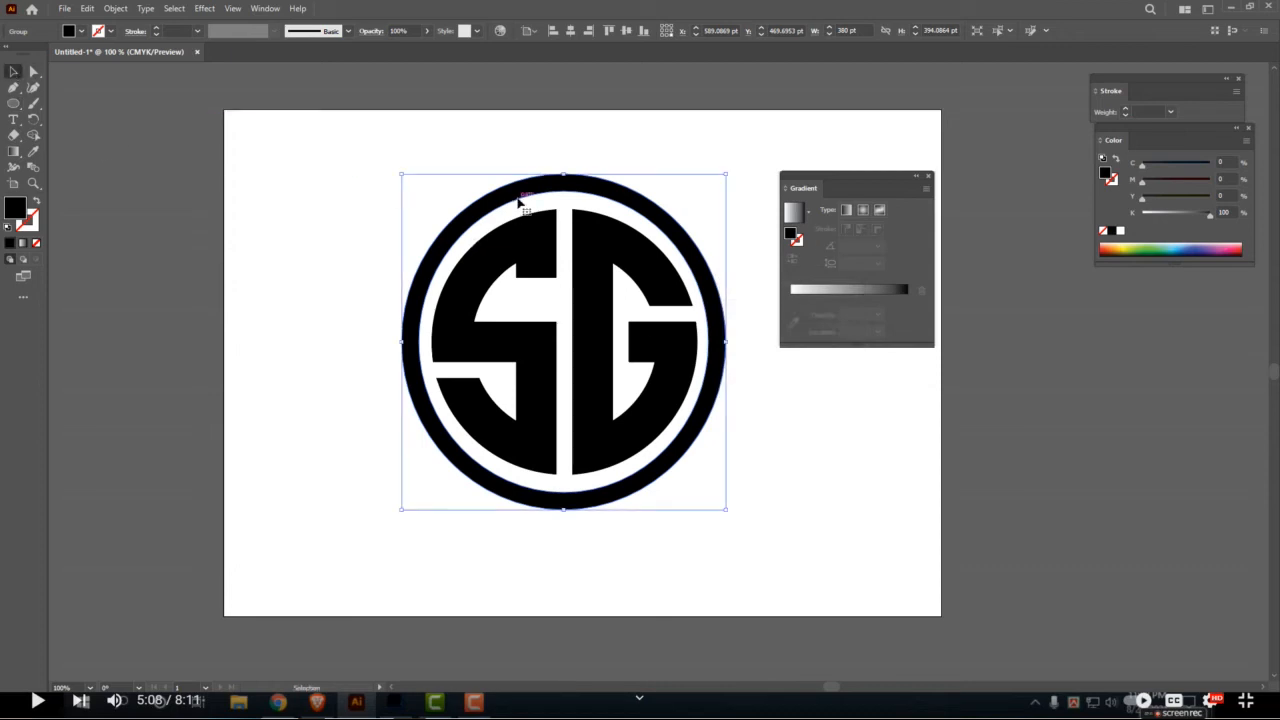
{"action": "key", "text": "Up"}
{"action": "key", "text": "Right"}
{"action": "key", "text": "Left"}
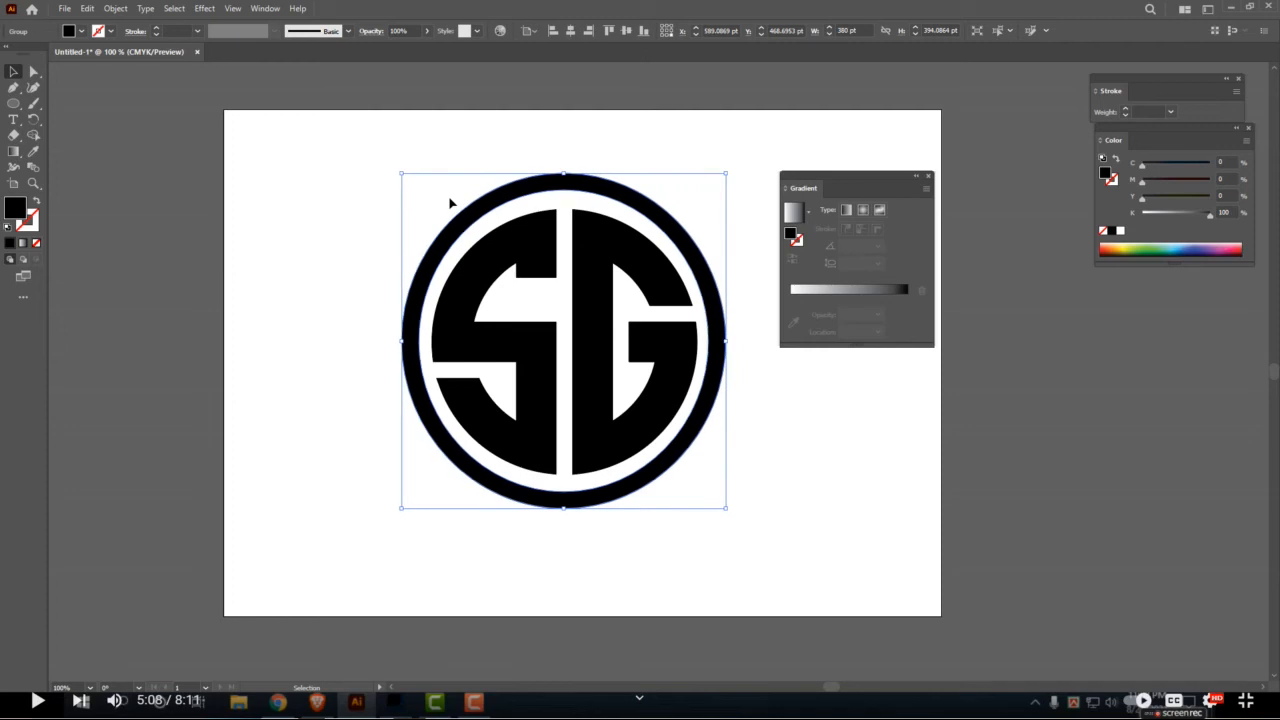
Fill the letters and ring with a linear white-to-black gradient running diagonally from the logo's upper left to its lower right.
{"action": "left_click", "coordinate": [24, 258]}
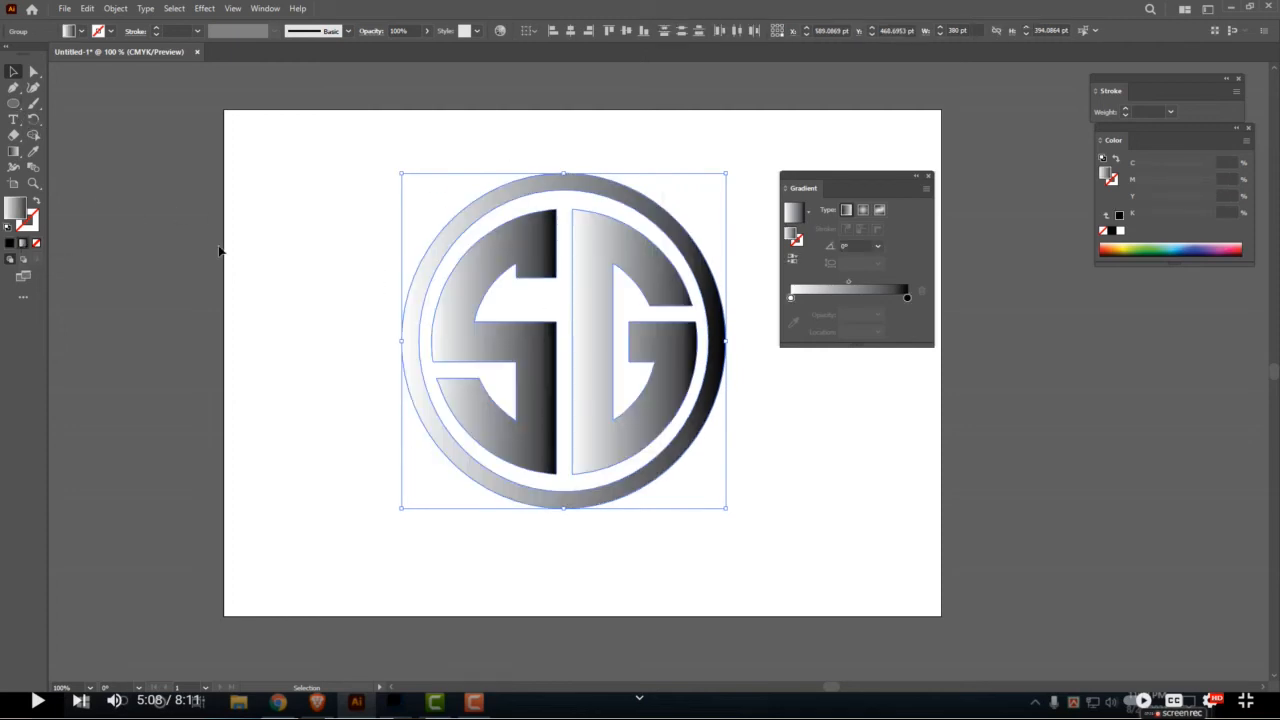
{"action": "key", "text": "g"}
{"action": "left_click_drag", "start_coordinate": [400, 214], "coordinate": [765, 498]}
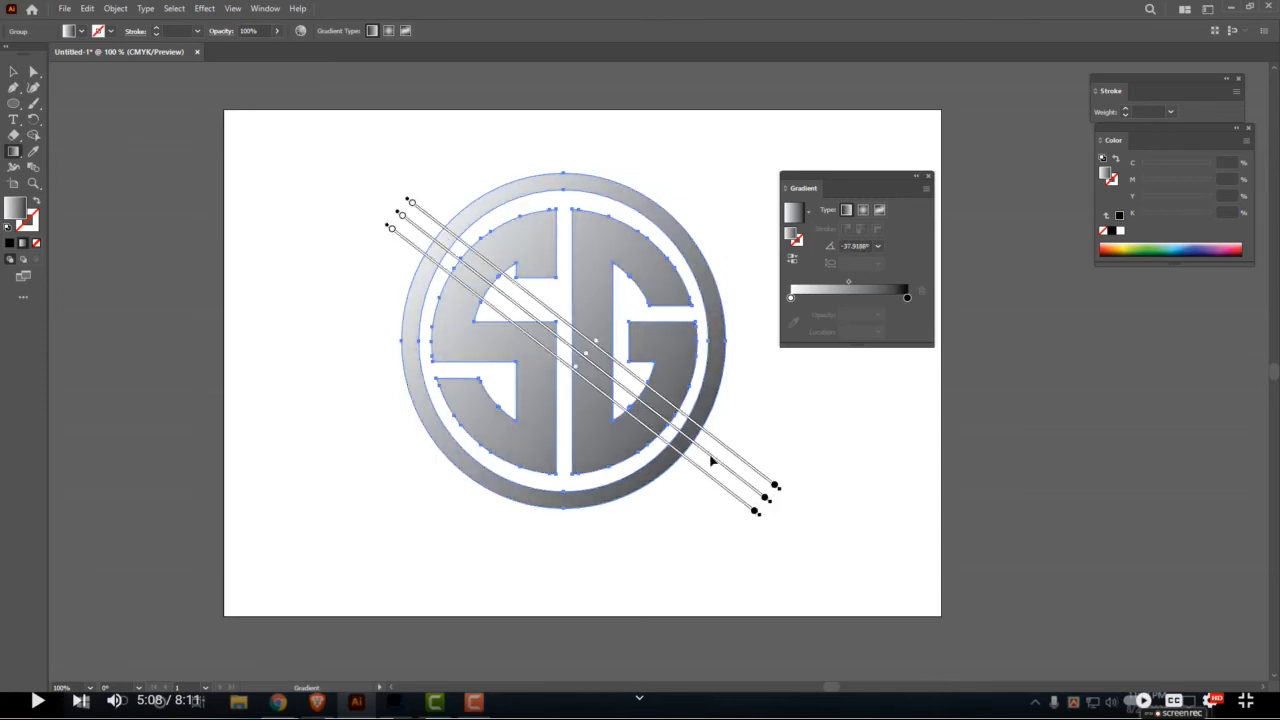
Set the starting colour stop of the S letter's gradient to red.
{"action": "double_click", "coordinate": [389, 227]}
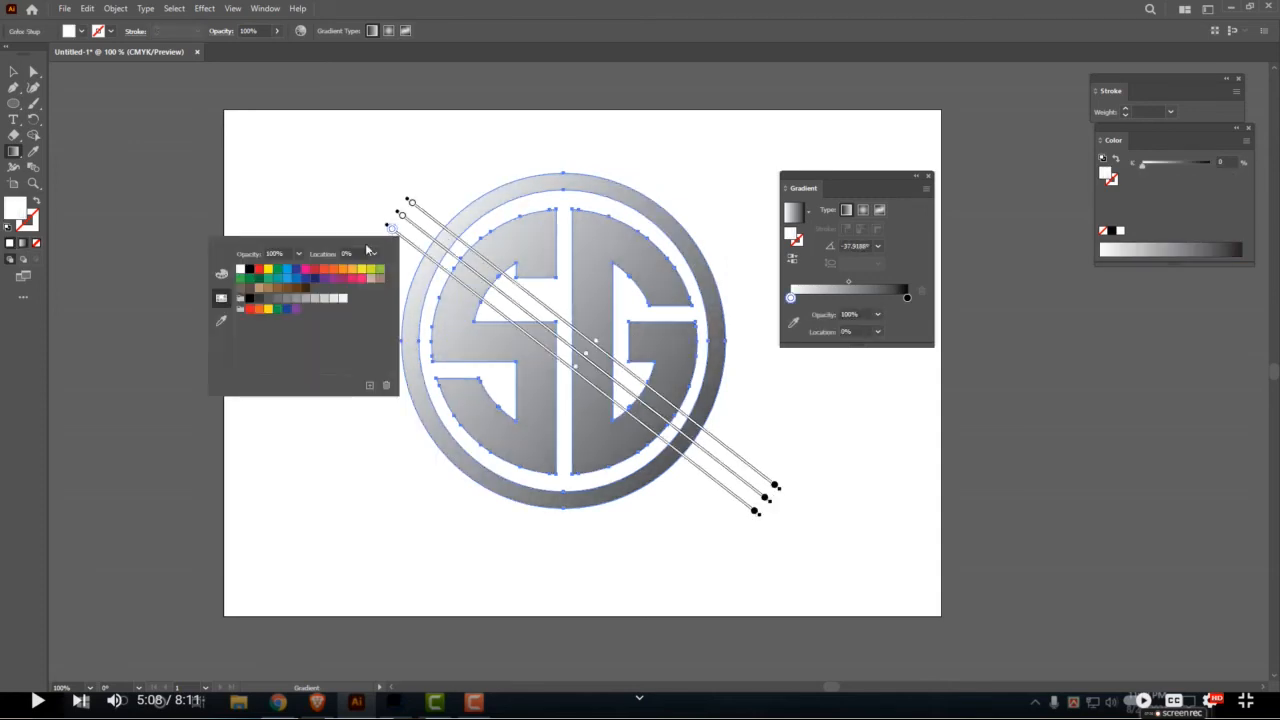
{"action": "left_click", "coordinate": [258, 270]}
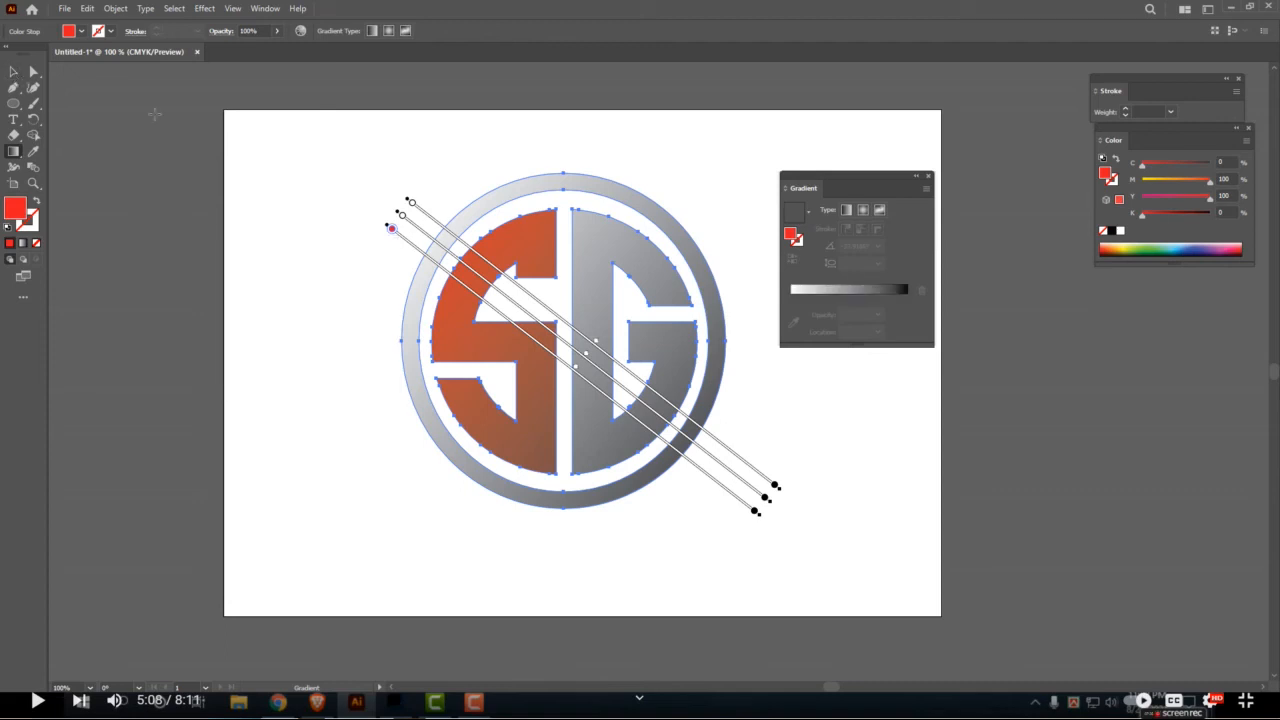
Undo the S letter's red gradient stop and group the letters with the ring.
{"action": "key", "text": "ctrl+z"}
{"action": "key", "text": "v"}
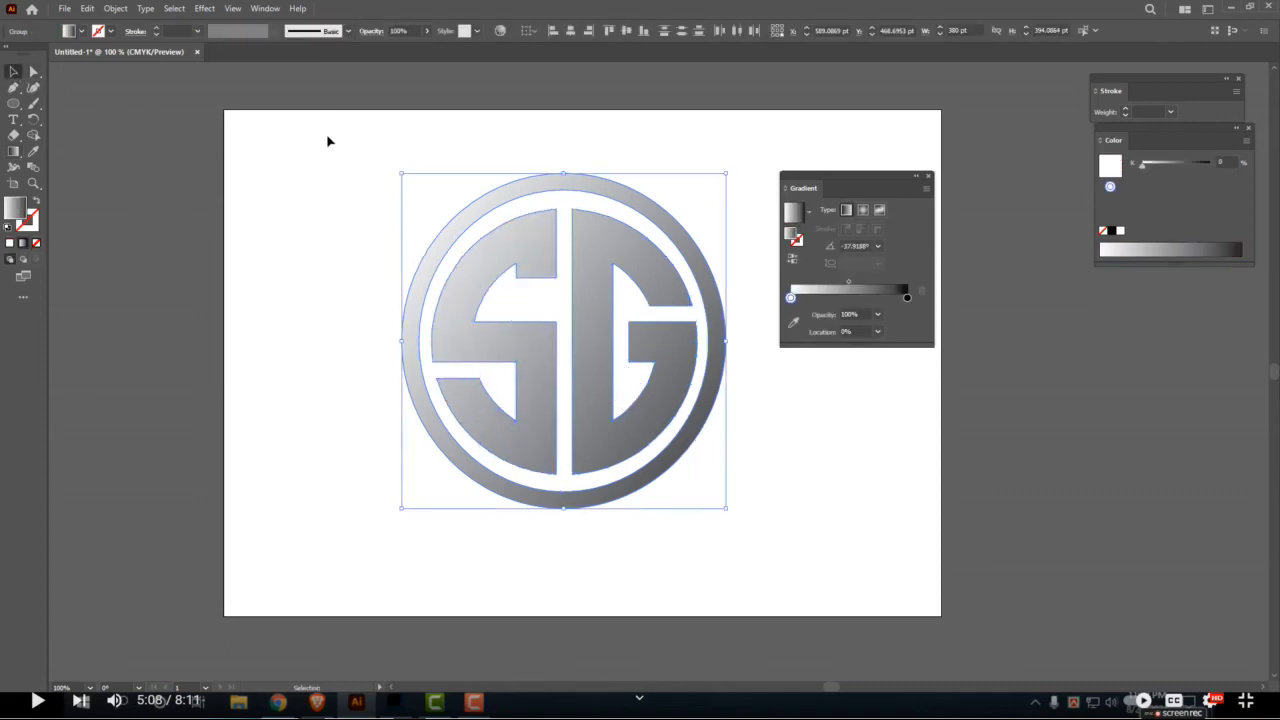
{"action": "left_click", "coordinate": [87, 8]}
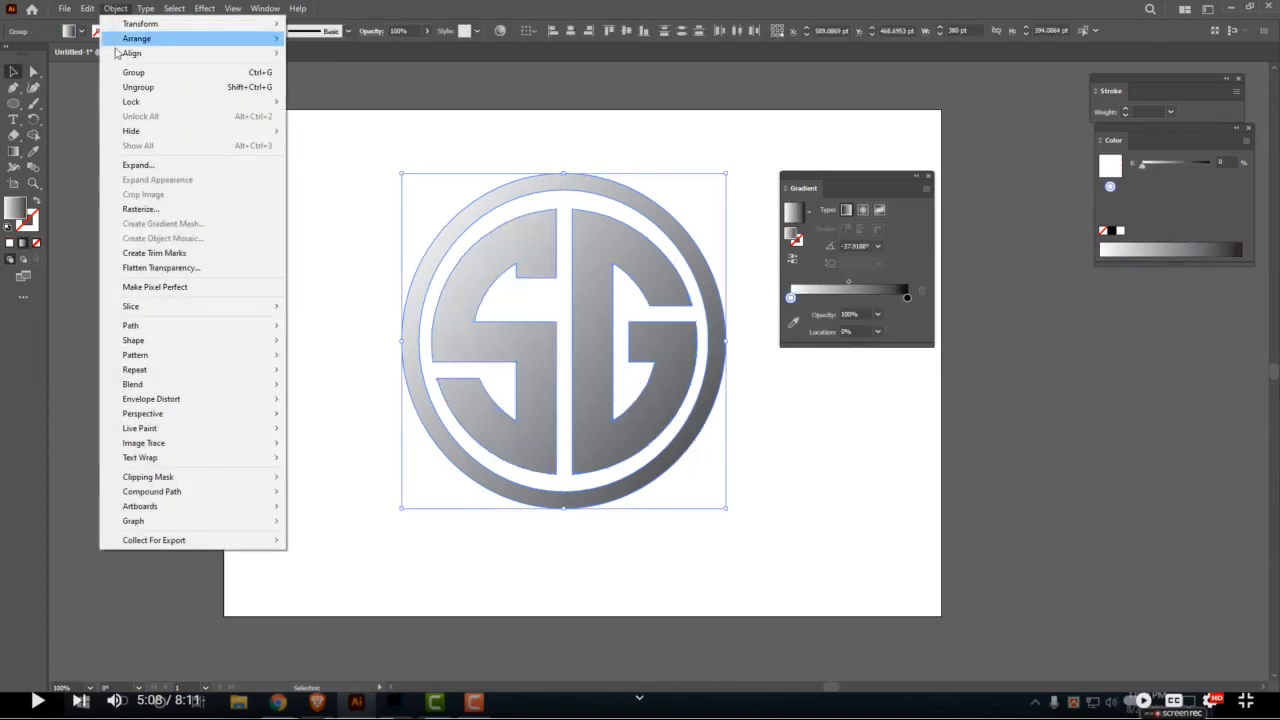
{"action": "left_click", "coordinate": [126, 74]}
Stretch the diagonal gradient beyond both sides of the logo and set the G letter's starting colour stop to red.
{"action": "key", "text": "g"}
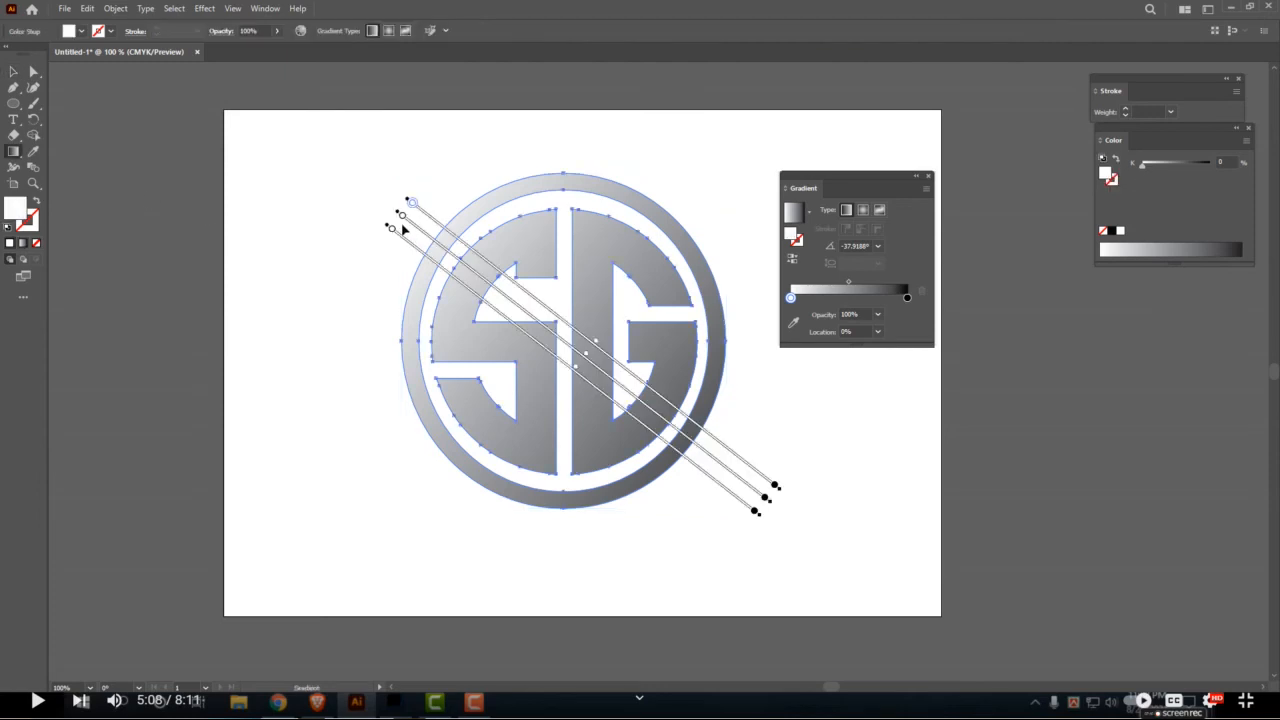
{"action": "mouse_move", "coordinate": [331, 173]}
{"action": "left_mouse_down"}
{"action": "mouse_move", "coordinate": [366, 186]}
{"action": "mouse_move", "coordinate": [818, 550]}
{"action": "left_mouse_up"}
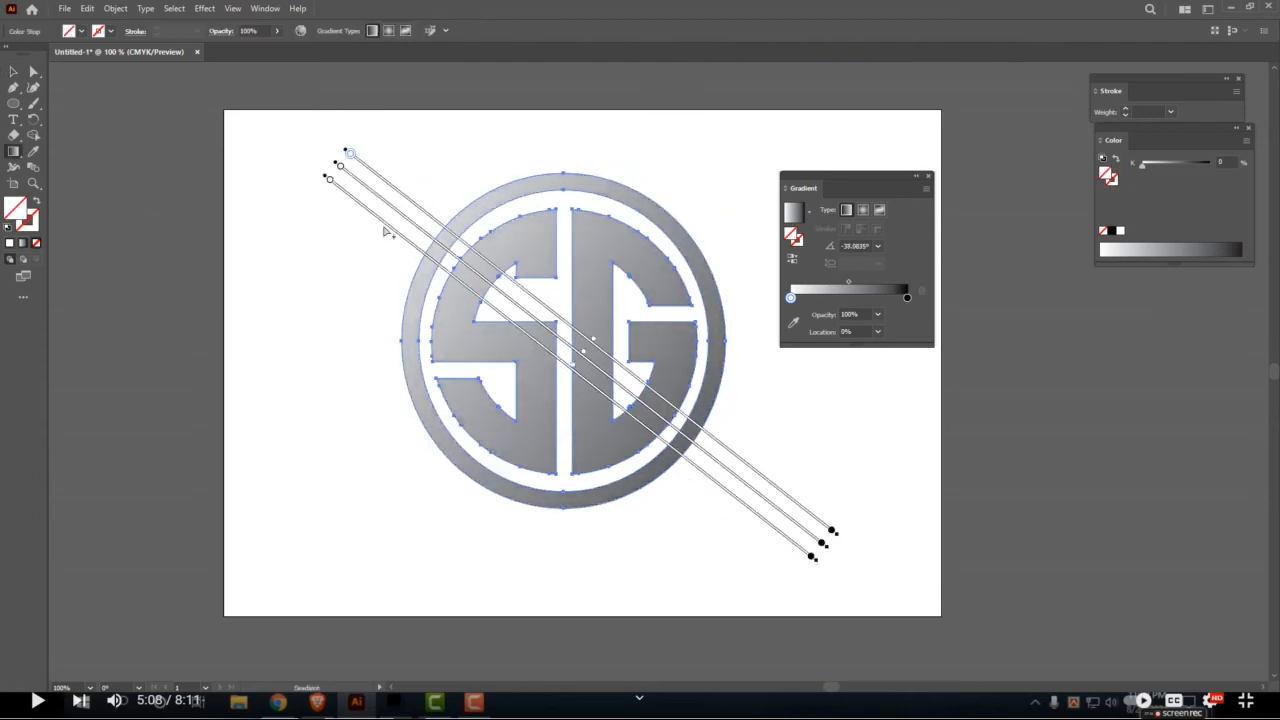
{"action": "double_click", "coordinate": [349, 155]}
{"action": "left_click", "coordinate": [218, 193]}
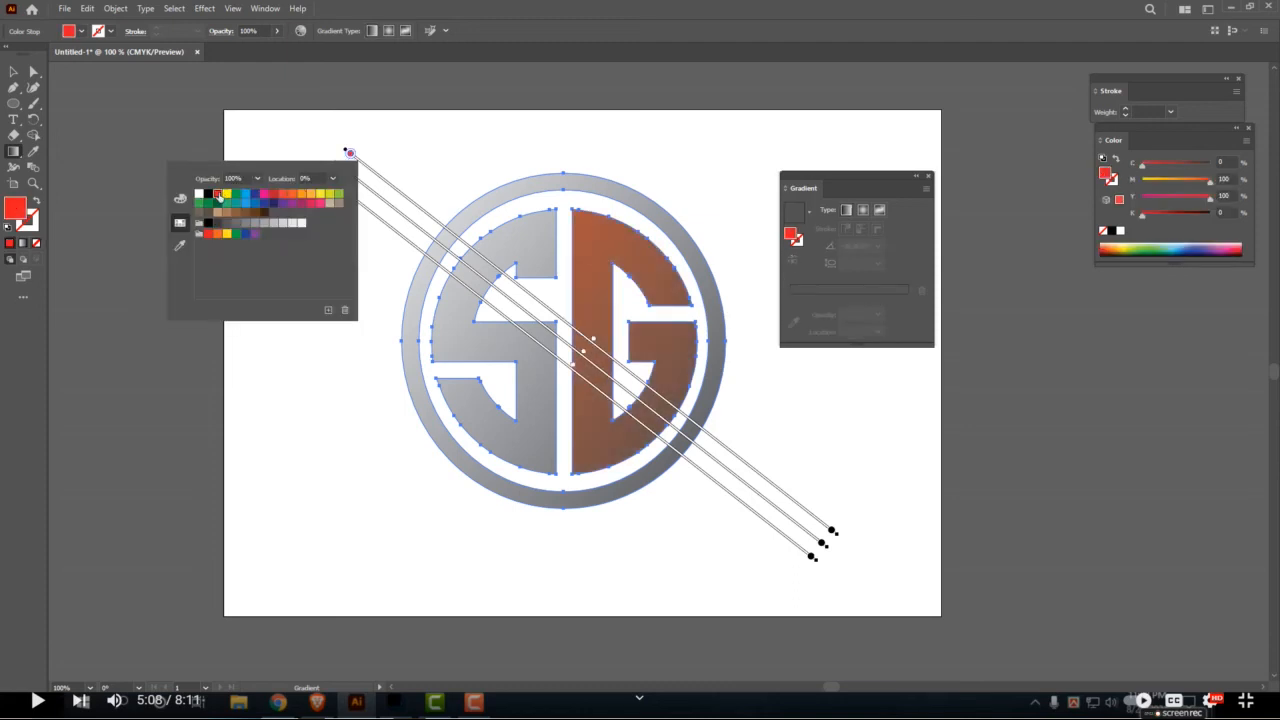
{"action": "key", "text": "Escape"}
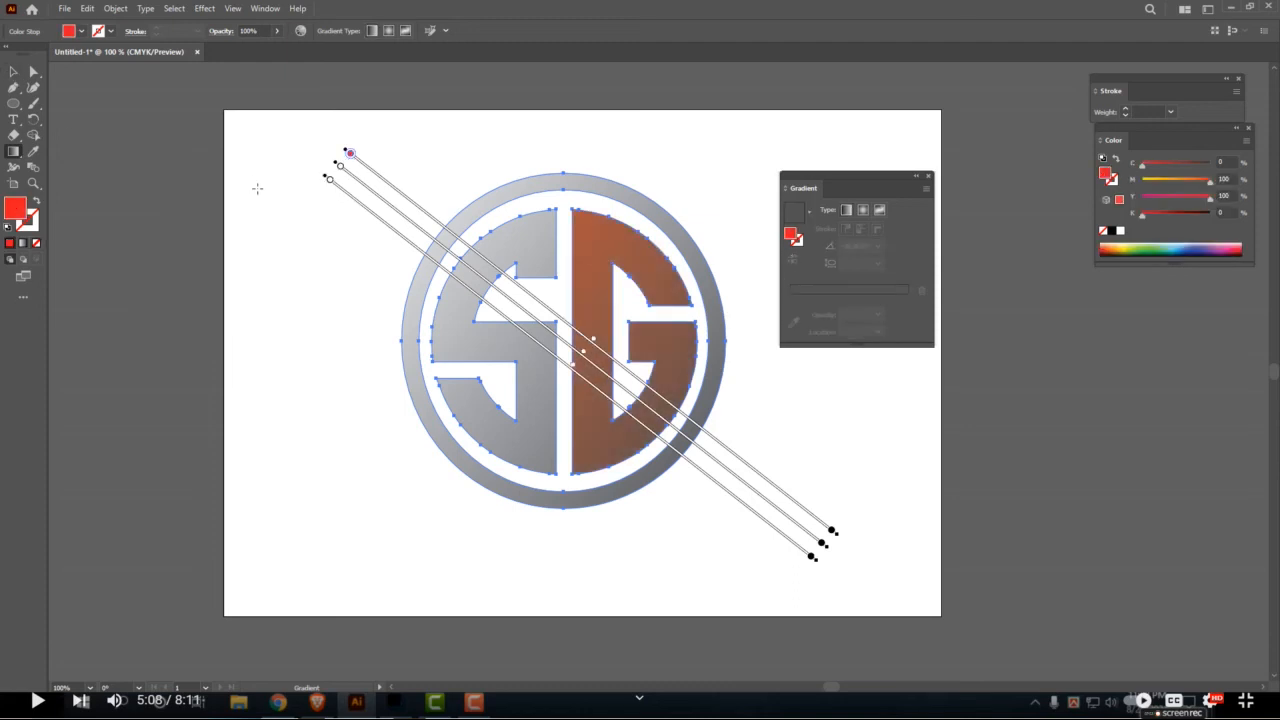
Set the starting gradient stops of the ring and the S letter to dark red (C 15, M 100, Y 90, K 10).
{"action": "left_click", "coordinate": [339, 168]}
{"action": "double_click", "coordinate": [340, 170]}
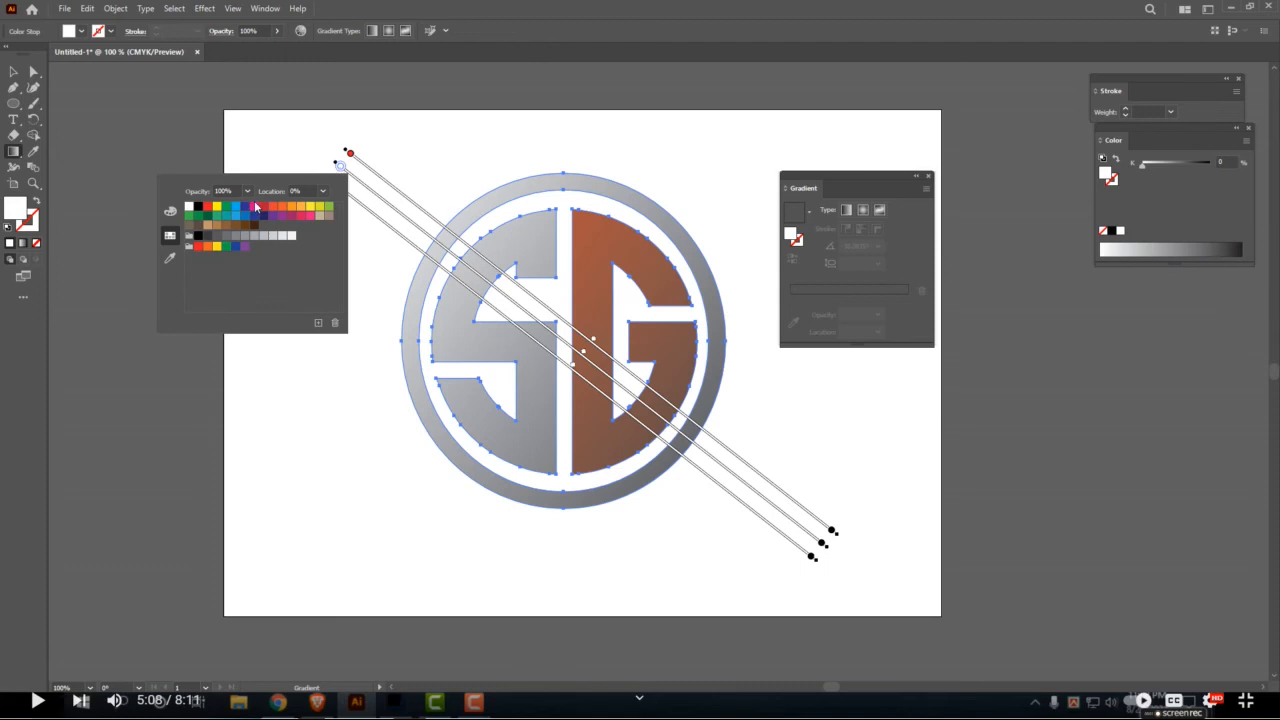
{"action": "left_click", "coordinate": [264, 208]}
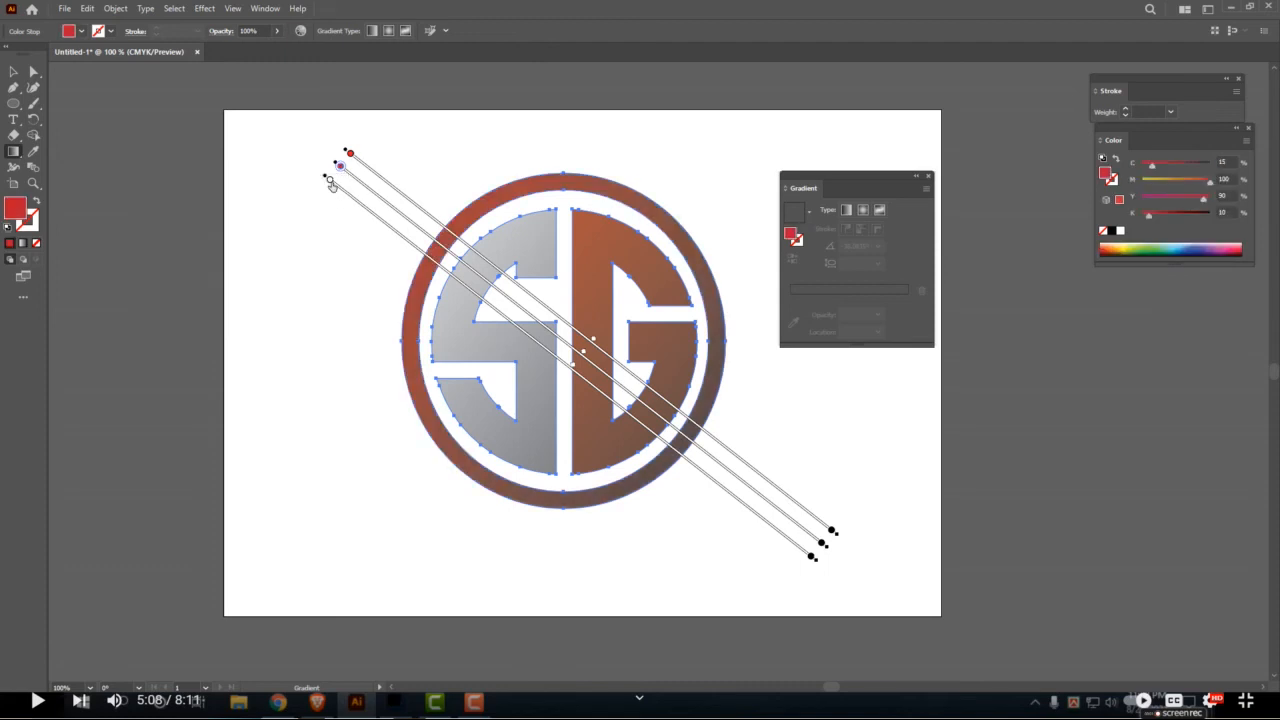
{"action": "double_click", "coordinate": [330, 178]}
{"action": "left_click", "coordinate": [253, 222]}
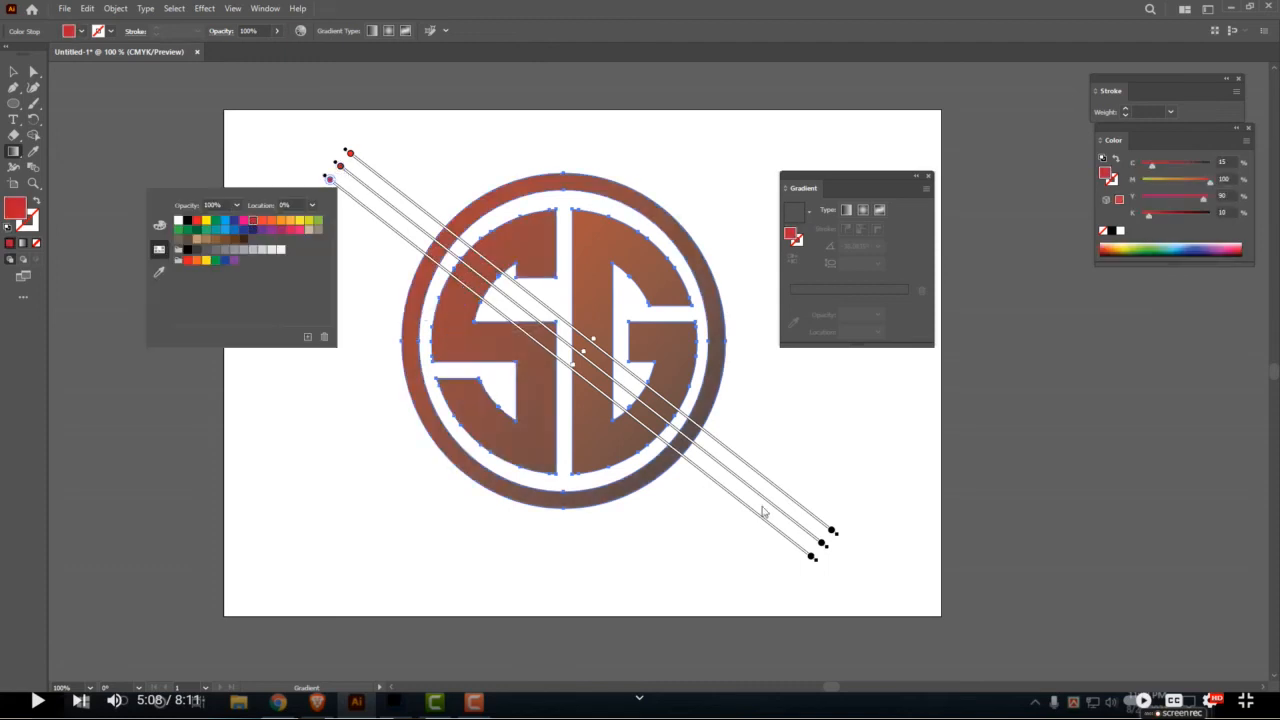
Set the ending gradient stops of the S, the ring and the G to yellow and deselect the artwork.
{"action": "double_click", "coordinate": [811, 558]}
{"action": "left_click", "coordinate": [688, 423]}
{"action": "double_click", "coordinate": [822, 543]}
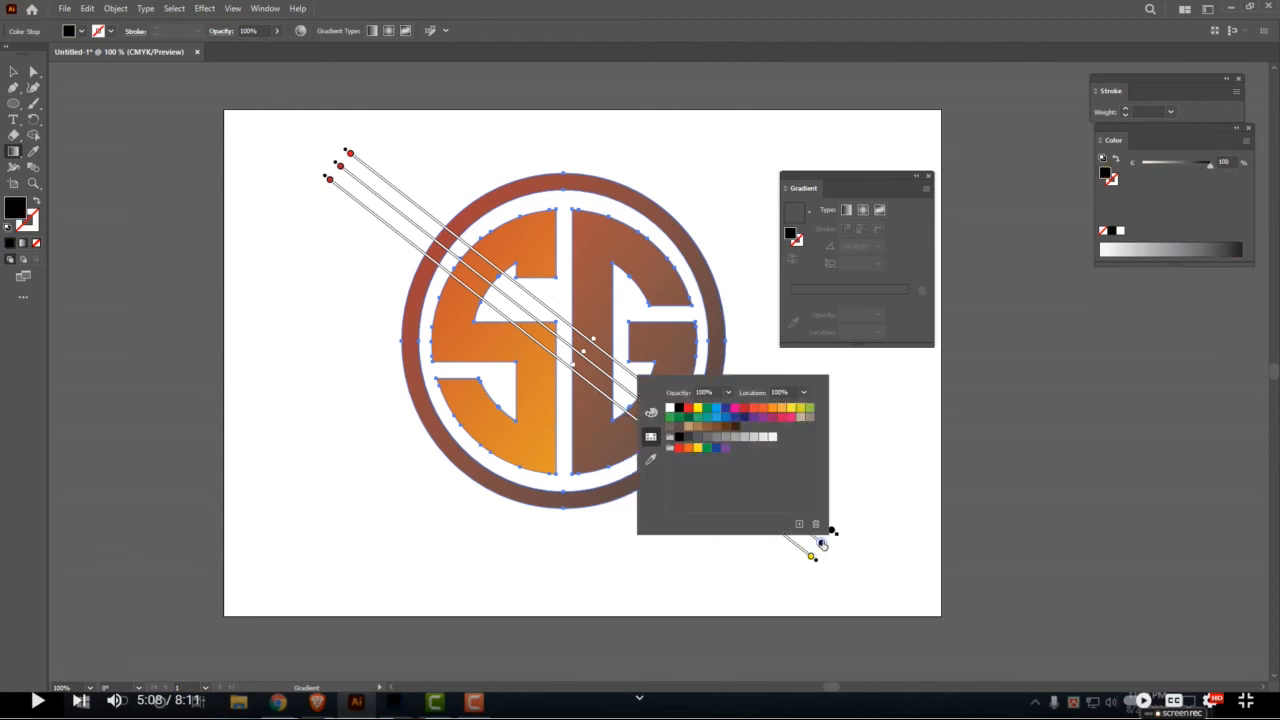
{"action": "left_click", "coordinate": [697, 408]}
{"action": "double_click", "coordinate": [833, 532]}
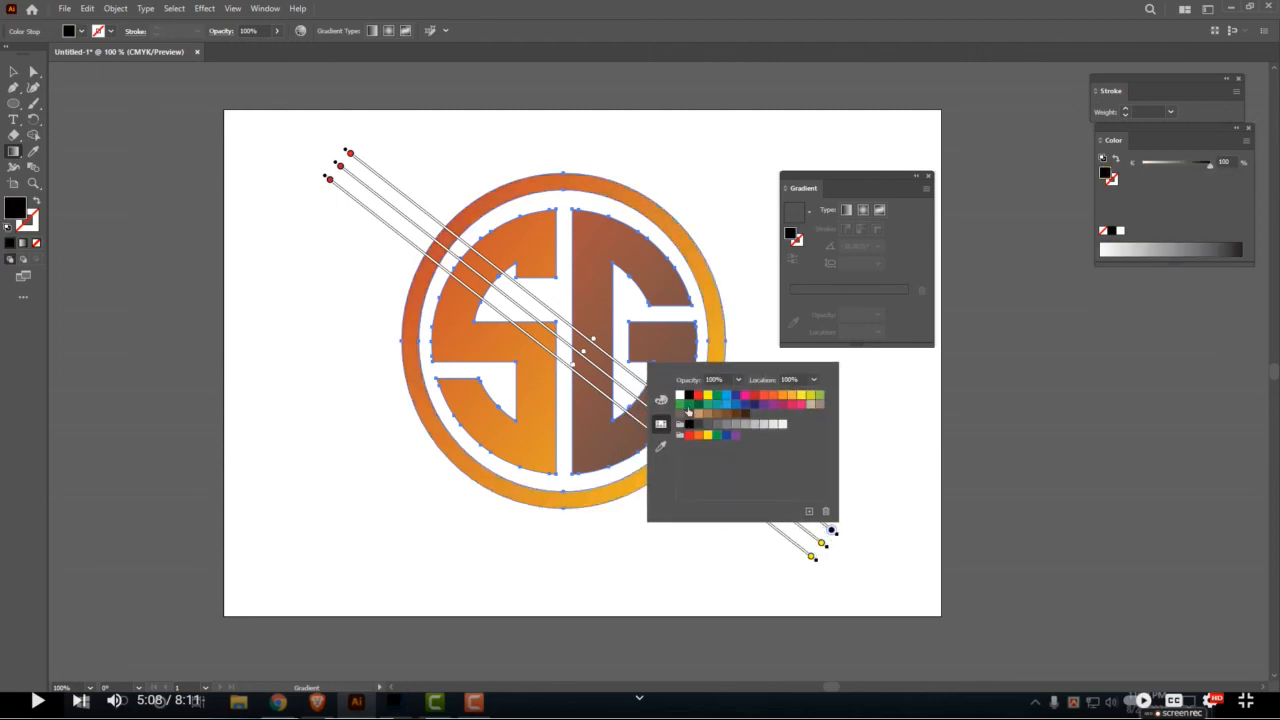
{"action": "left_click", "coordinate": [707, 395]}
{"action": "left_click", "coordinate": [31, 74]}
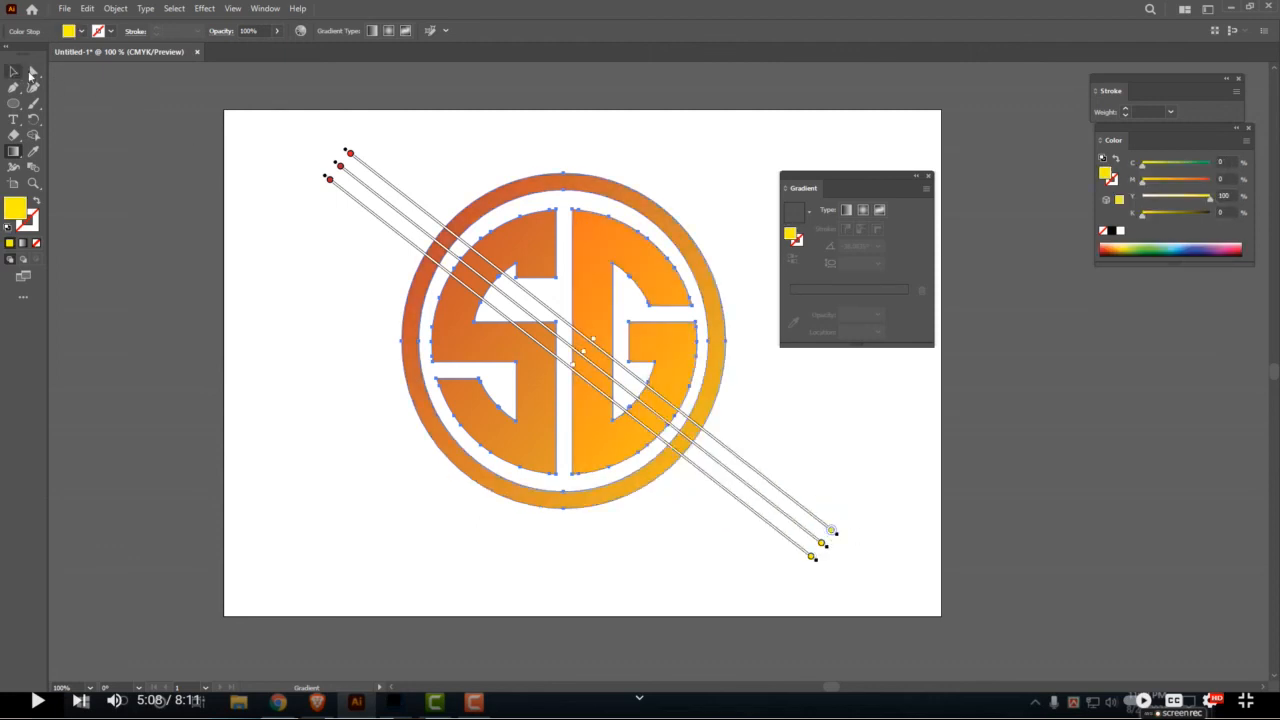
{"action": "left_click", "coordinate": [13, 71]}
{"action": "left_click", "coordinate": [305, 202]}
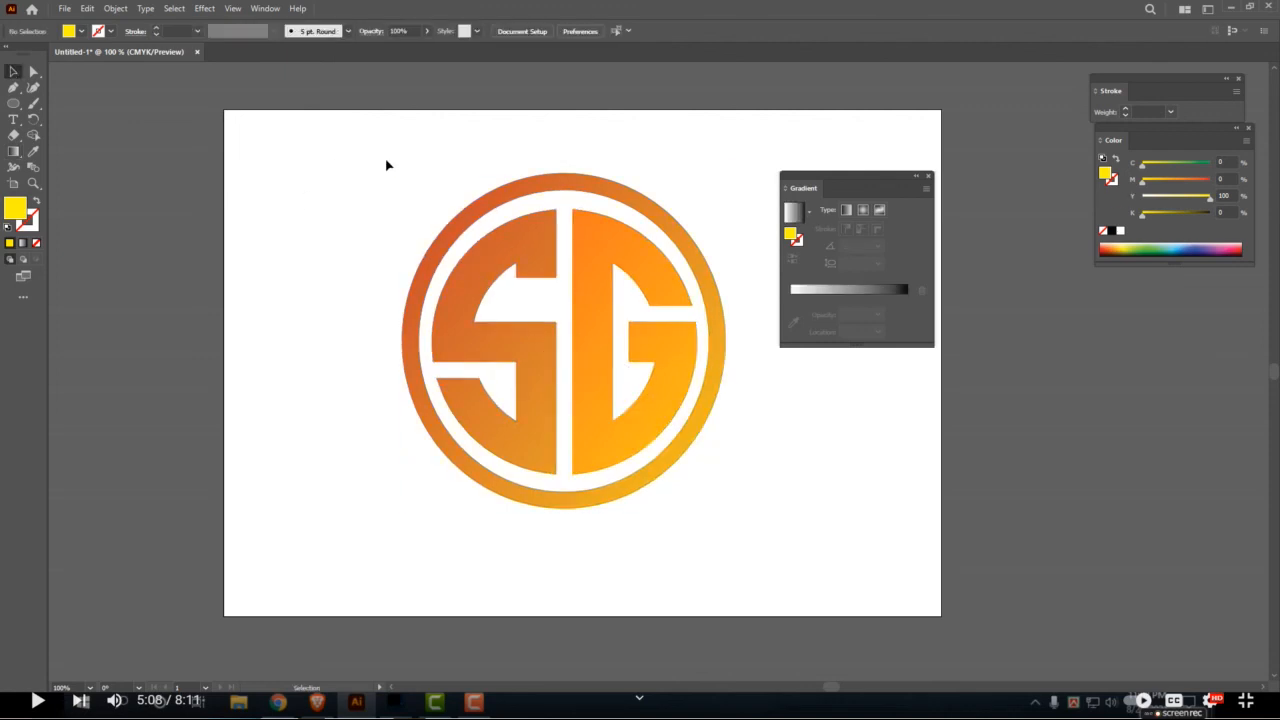
Move the whole logo slightly down and to the right towards the artboard's centre, and clear the Gradient panel off the artboard.
{"action": "left_click_drag", "start_coordinate": [377, 150], "coordinate": [740, 548]}
{"action": "left_click_drag", "start_coordinate": [647, 430], "coordinate": [657, 448]}
{"action": "left_click", "coordinate": [774, 483]}
{"action": "left_click_drag", "start_coordinate": [827, 188], "coordinate": [1129, 301]}
Draw a rectangle of about 842 x 595 pt covering the whole artboard and send it behind the logo.
{"action": "left_click_drag", "start_coordinate": [18, 107], "coordinate": [60, 104]}
{"action": "left_click_drag", "start_coordinate": [223, 111], "coordinate": [942, 617]}
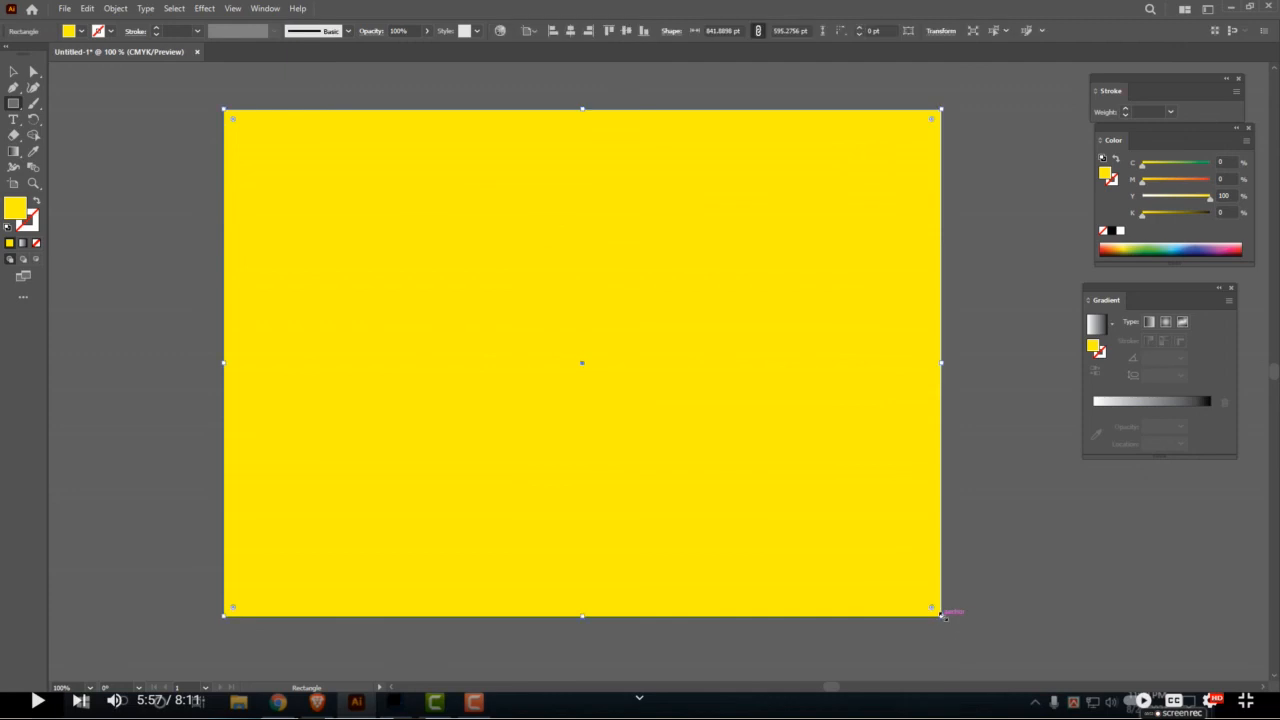
{"action": "key", "text": "ctrl+shift+bracketleft"}
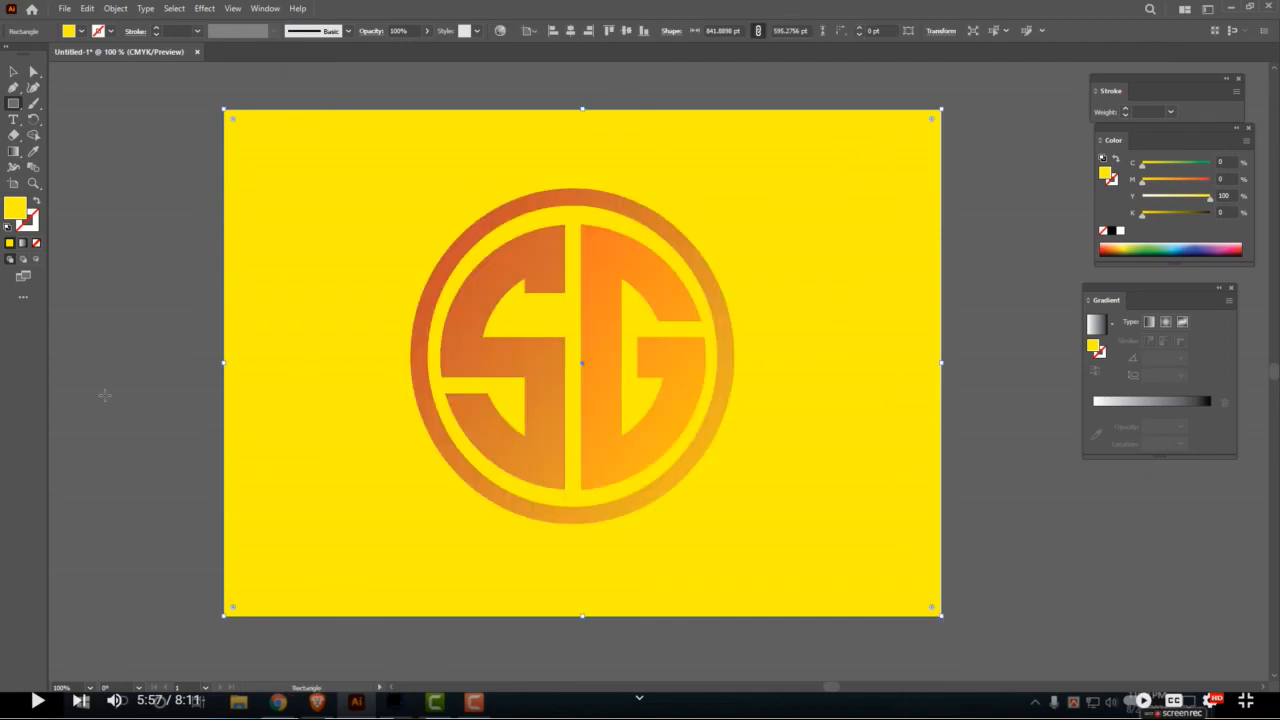
Fill the background rectangle with a white-to-black radial gradient spreading from the logo's centre to the ring's lower-right edge.
{"action": "left_click", "coordinate": [22, 243]}
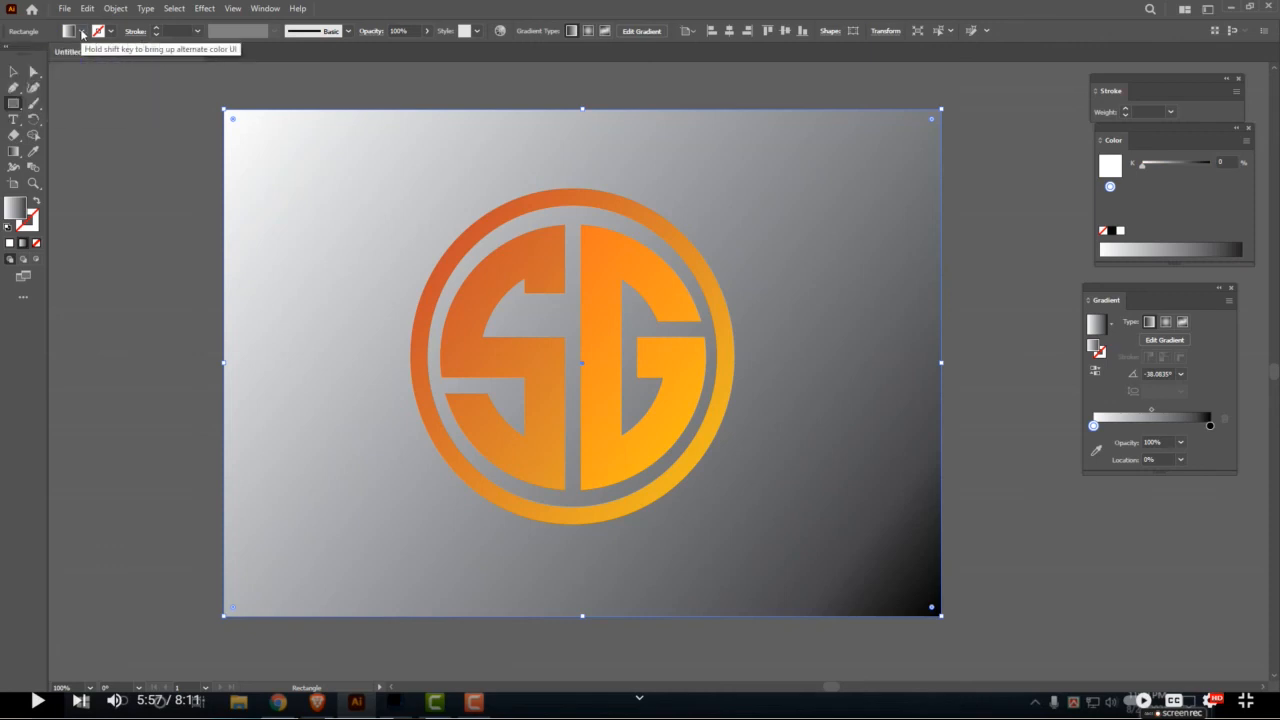
{"action": "left_click", "coordinate": [1165, 321]}
{"action": "left_click_drag", "start_coordinate": [571, 345], "coordinate": [674, 428]}
{"action": "key", "text": "ctrl+z"}
{"action": "key", "text": "g"}
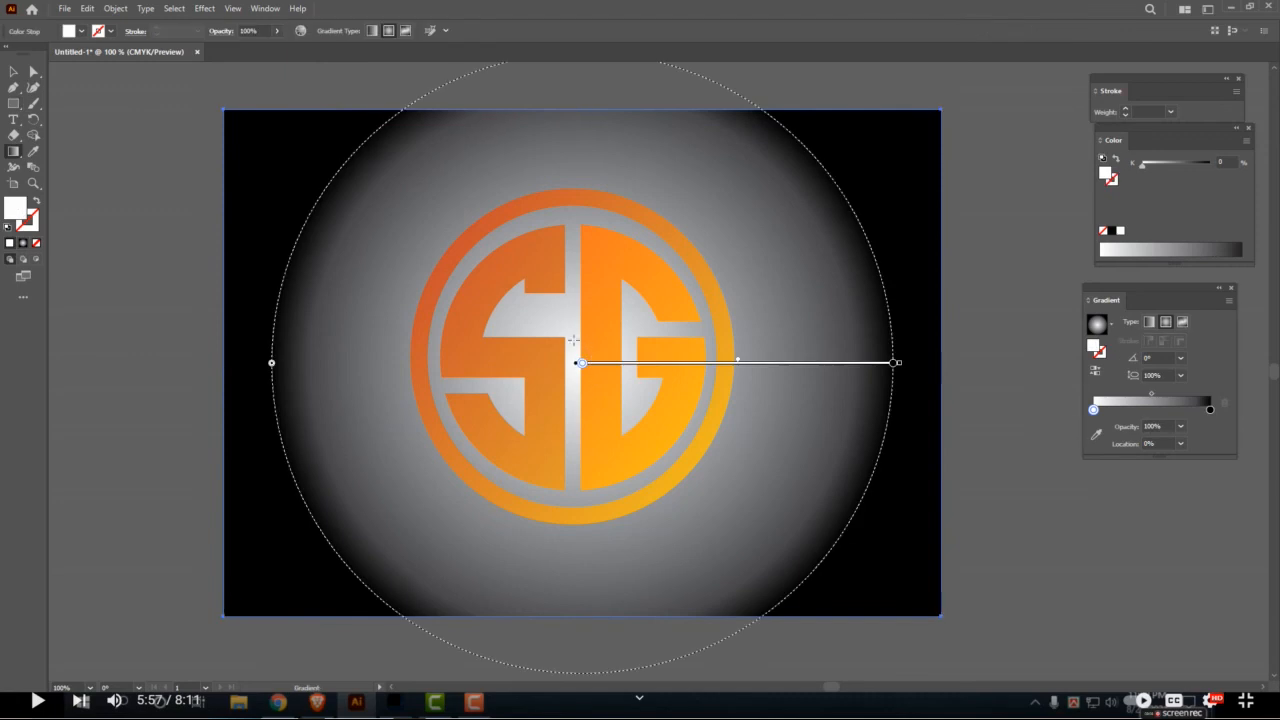
{"action": "left_click_drag", "start_coordinate": [572, 355], "coordinate": [710, 457]}
{"action": "key", "text": "v"}
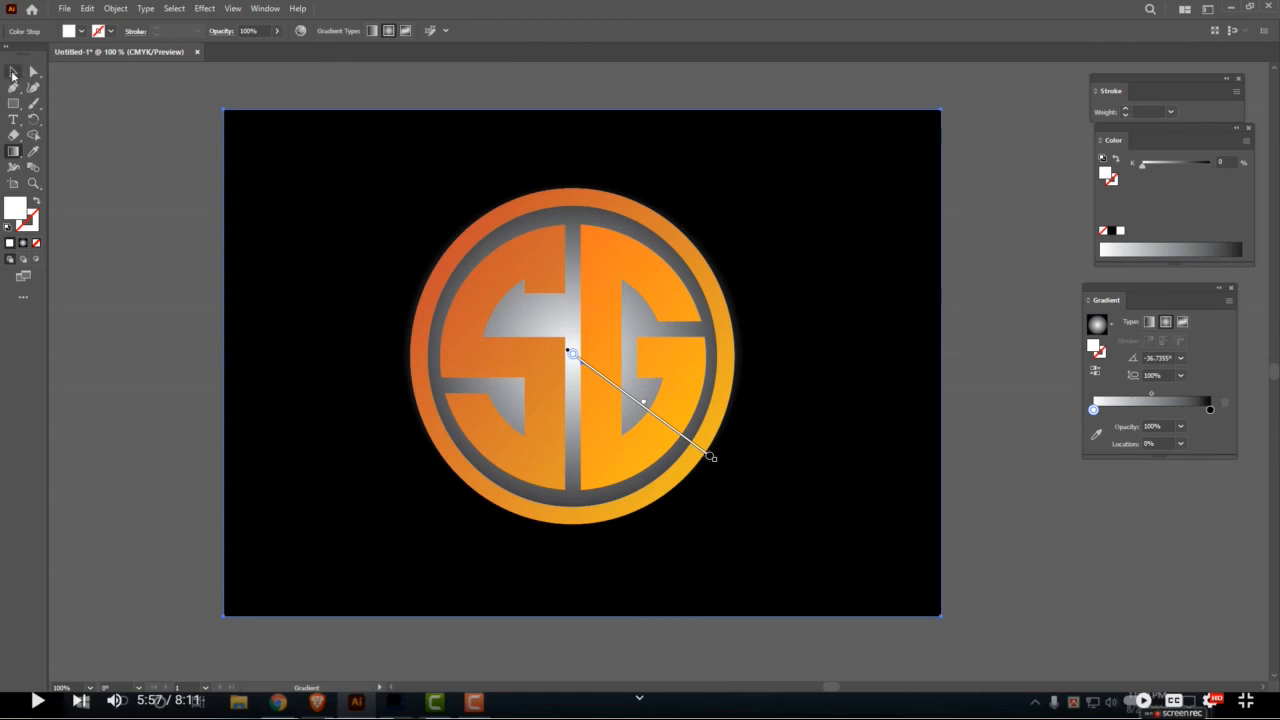